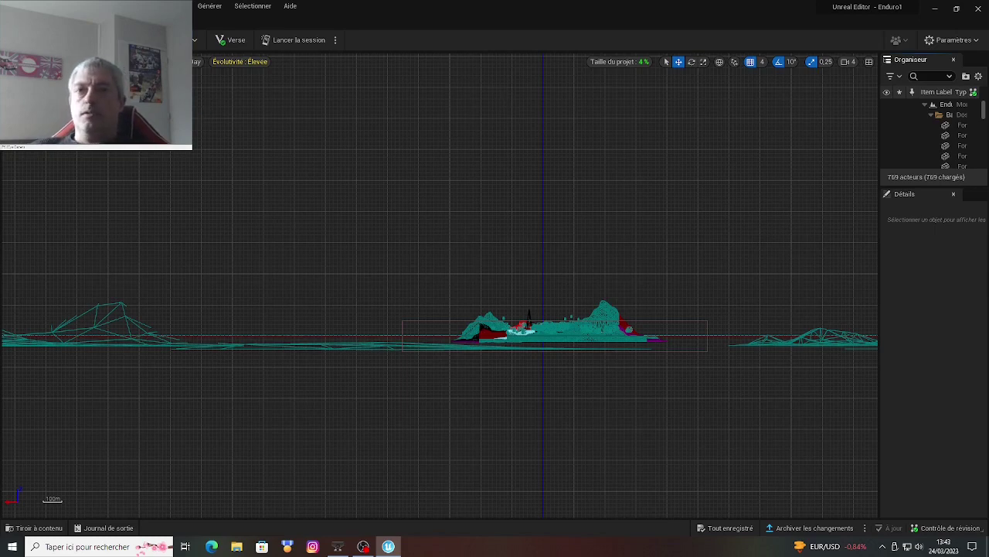
Switch the viewport to the FortInspectorCameraCreative2 perspective camera and turn to face the island and tower.
{"action": "left_click", "coordinate": [54, 61]}
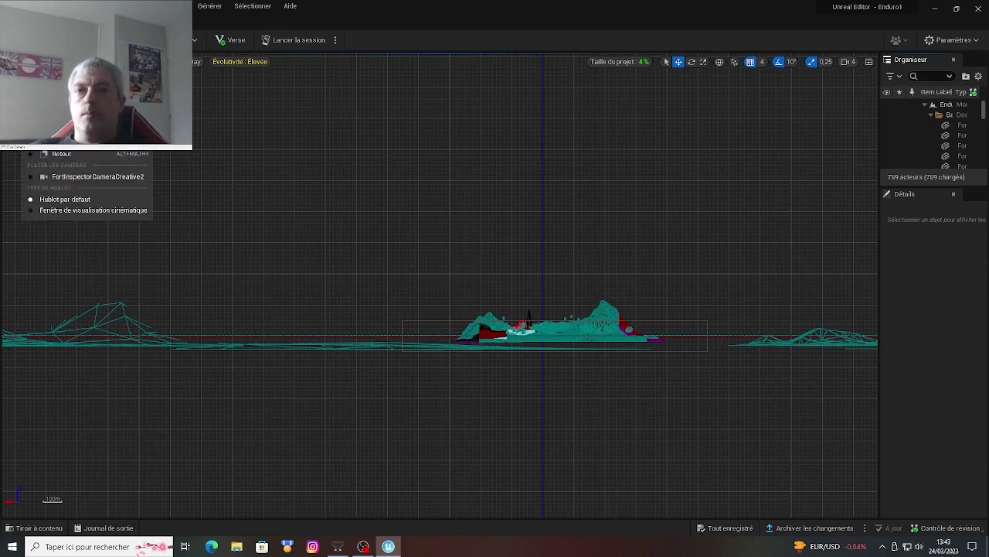
{"action": "left_click", "coordinate": [31, 179]}
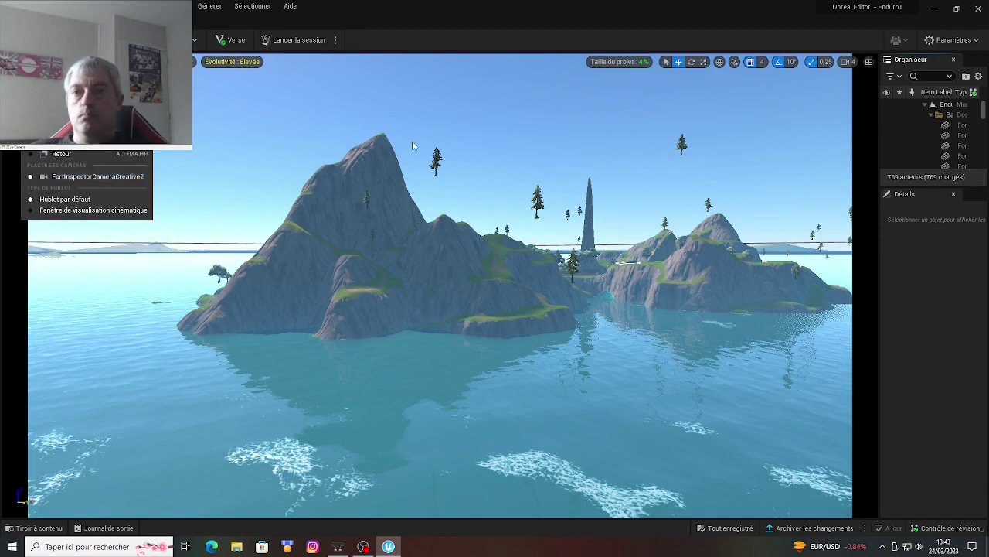
{"action": "left_click", "coordinate": [471, 34]}
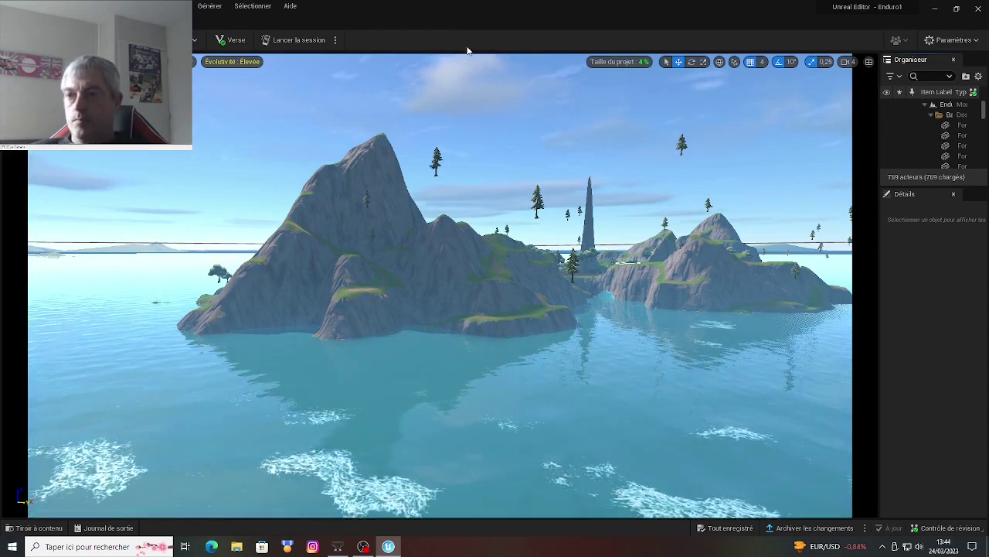
{"action": "right_click_drag", "start_coordinate": [464, 278], "coordinate": [402, 279]}
{"action": "right_click_drag", "start_coordinate": [485, 235], "coordinate": [417, 236]}
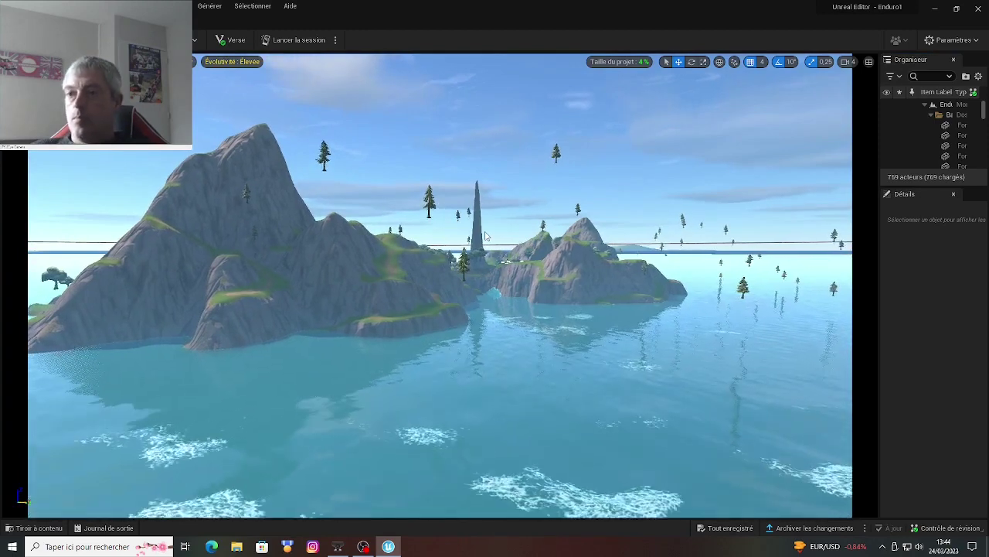
Zoom the camera in toward the Enduro1 island.
{"action": "scroll", "coordinate": [486, 236], "scroll_direction": "up", "scroll_amount": 4}
{"action": "scroll", "coordinate": [485, 236], "scroll_direction": "up", "scroll_amount": 4}
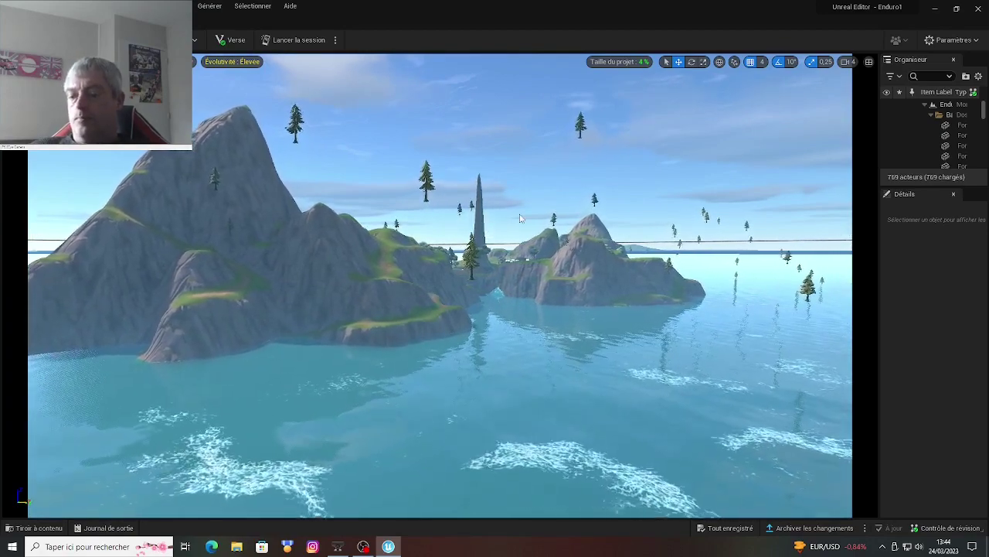
{"action": "scroll", "coordinate": [517, 219], "scroll_direction": "up", "scroll_amount": 4}
{"action": "scroll", "coordinate": [521, 219], "scroll_direction": "up", "scroll_amount": 4}
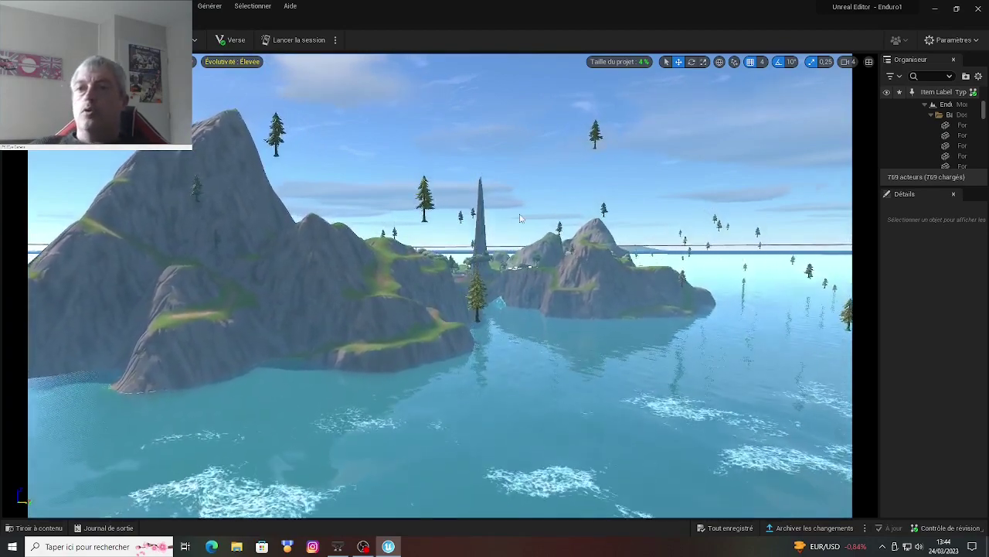
{"action": "scroll", "coordinate": [521, 219], "scroll_direction": "up", "scroll_amount": 4}
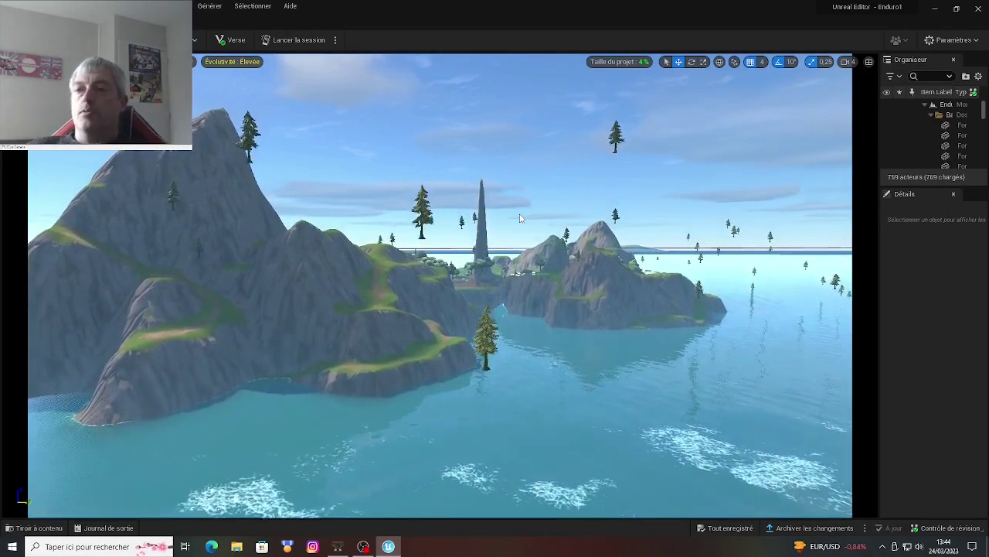
{"action": "scroll", "coordinate": [520, 219], "scroll_direction": "up", "scroll_amount": 1}
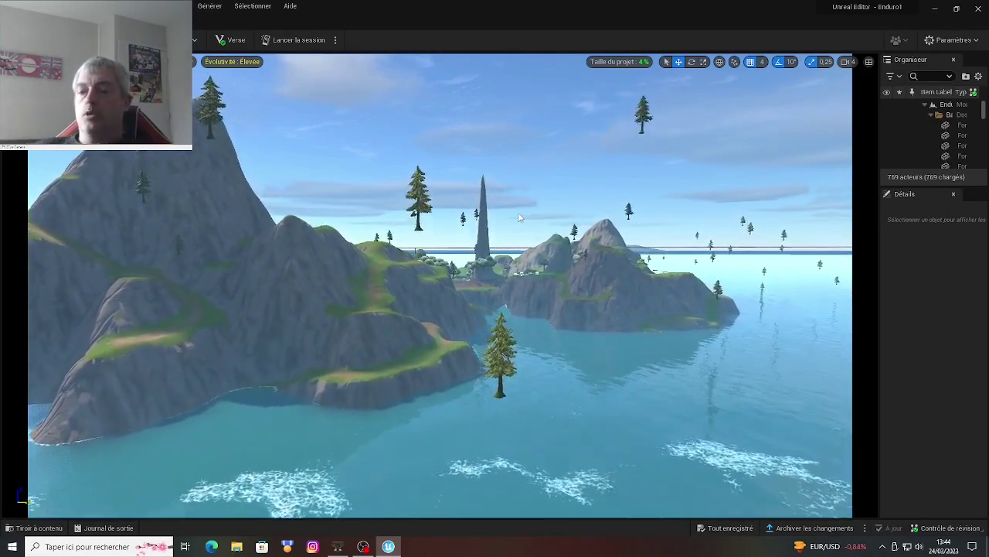
{"action": "scroll", "coordinate": [520, 219], "scroll_direction": "up", "scroll_amount": 1}
{"action": "scroll", "coordinate": [520, 219], "scroll_direction": "up", "scroll_amount": 1}
{"action": "scroll", "coordinate": [520, 219], "scroll_direction": "up", "scroll_amount": 1}
{"action": "scroll", "coordinate": [520, 219], "scroll_direction": "up", "scroll_amount": 1}
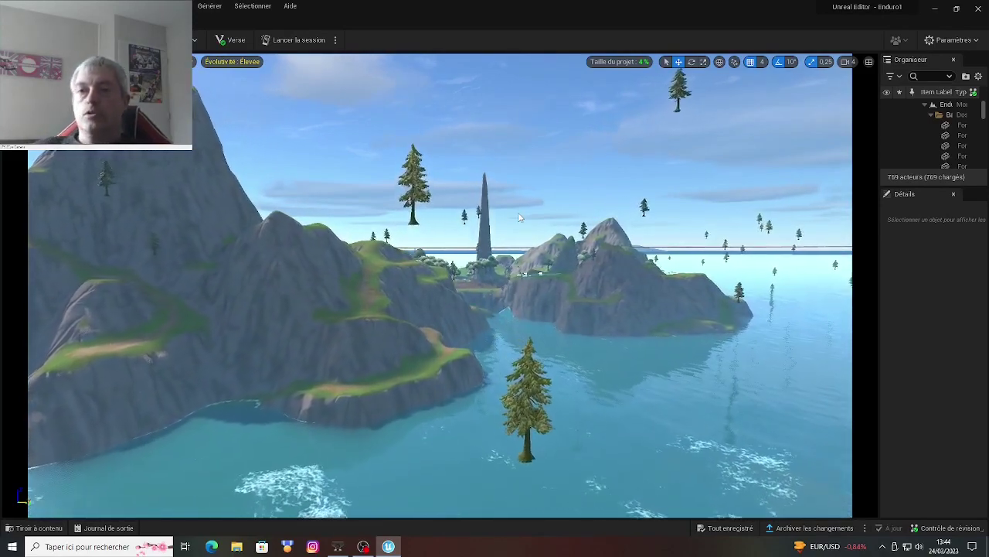
{"action": "scroll", "coordinate": [520, 219], "scroll_direction": "up", "scroll_amount": 1}
{"action": "scroll", "coordinate": [521, 218], "scroll_direction": "up", "scroll_amount": 1}
{"action": "scroll", "coordinate": [520, 219], "scroll_direction": "up", "scroll_amount": 1}
{"action": "scroll", "coordinate": [520, 219], "scroll_direction": "up", "scroll_amount": 1}
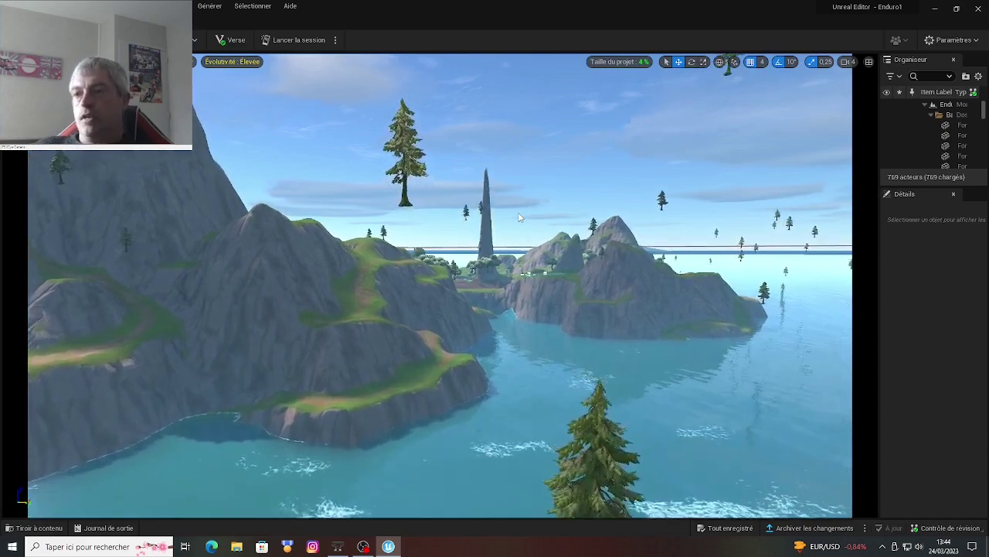
{"action": "scroll", "coordinate": [521, 218], "scroll_direction": "up", "scroll_amount": 1}
{"action": "scroll", "coordinate": [520, 219], "scroll_direction": "up", "scroll_amount": 1}
{"action": "scroll", "coordinate": [520, 219], "scroll_direction": "up", "scroll_amount": 1}
{"action": "scroll", "coordinate": [521, 218], "scroll_direction": "up", "scroll_amount": 1}
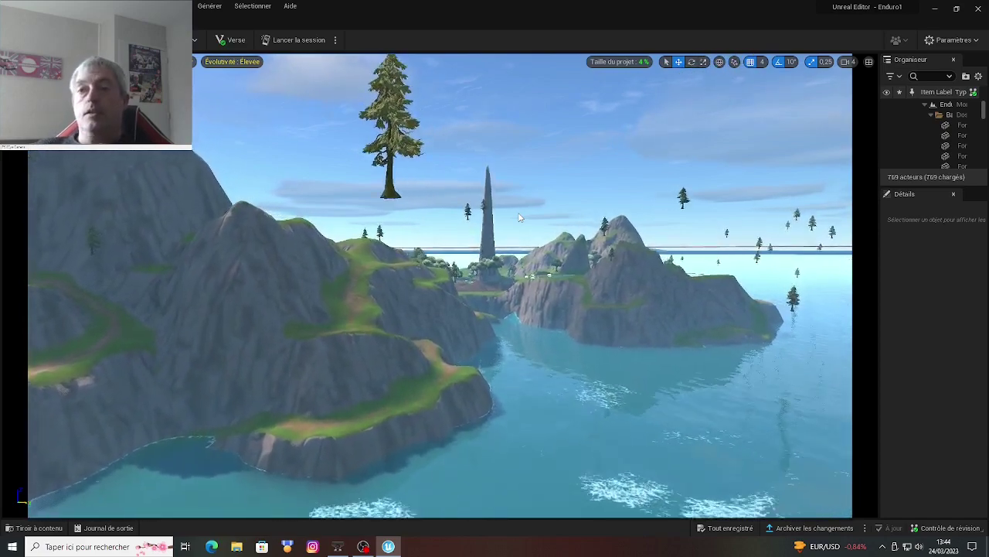
{"action": "scroll", "coordinate": [520, 219], "scroll_direction": "up", "scroll_amount": 1}
{"action": "scroll", "coordinate": [520, 218], "scroll_direction": "up", "scroll_amount": 1}
Fly forward to the tall rock spire and the surrounding trees.
{"action": "key", "text": "Up"}
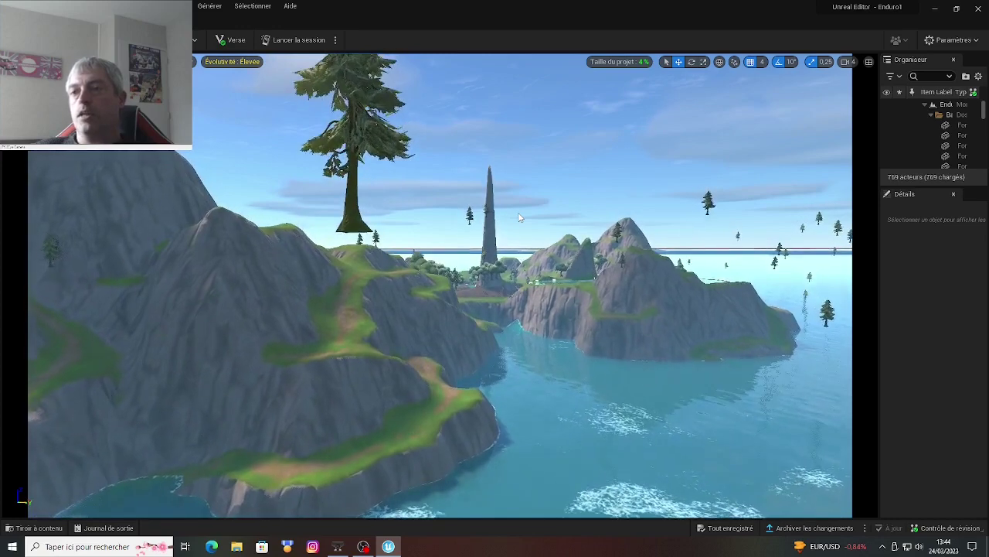
{"action": "key", "text": "Up"}
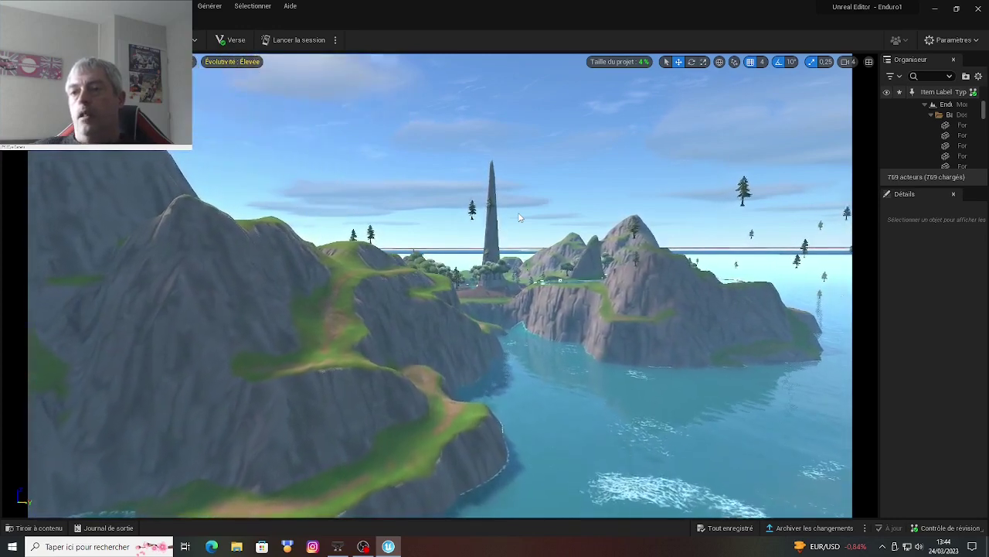
{"action": "key", "text": "Up"}
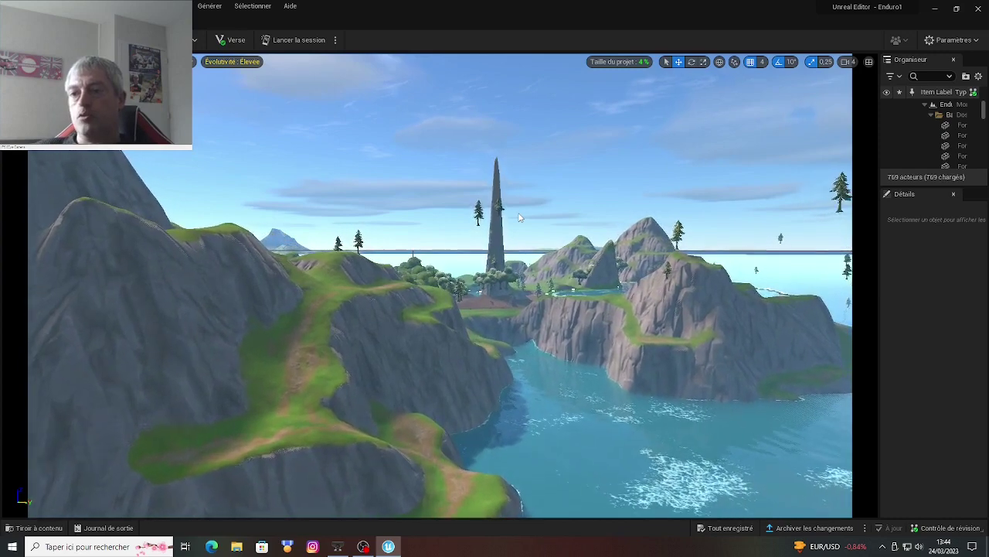
{"action": "key", "text": "Up"}
{"action": "key", "text": "Up"}
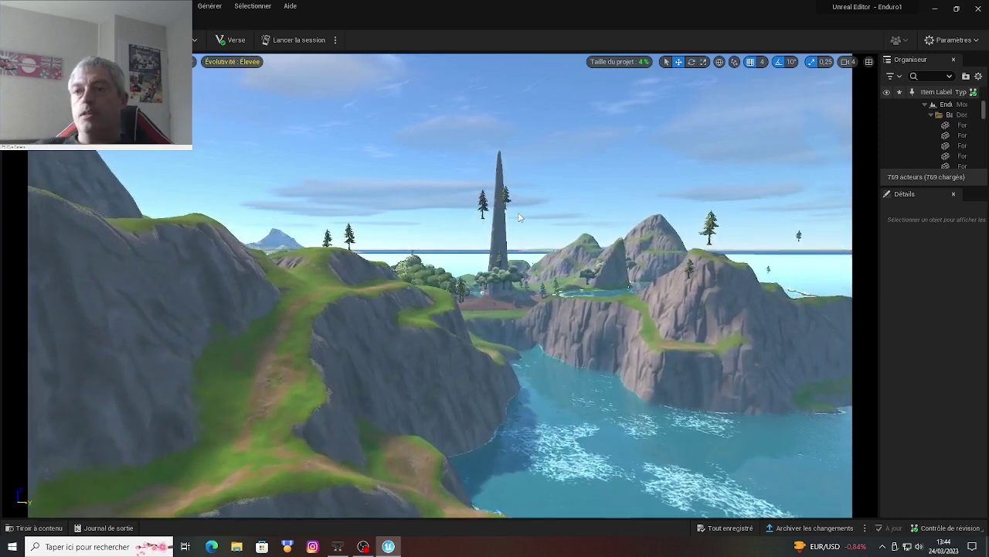
{"action": "key", "text": "Up"}
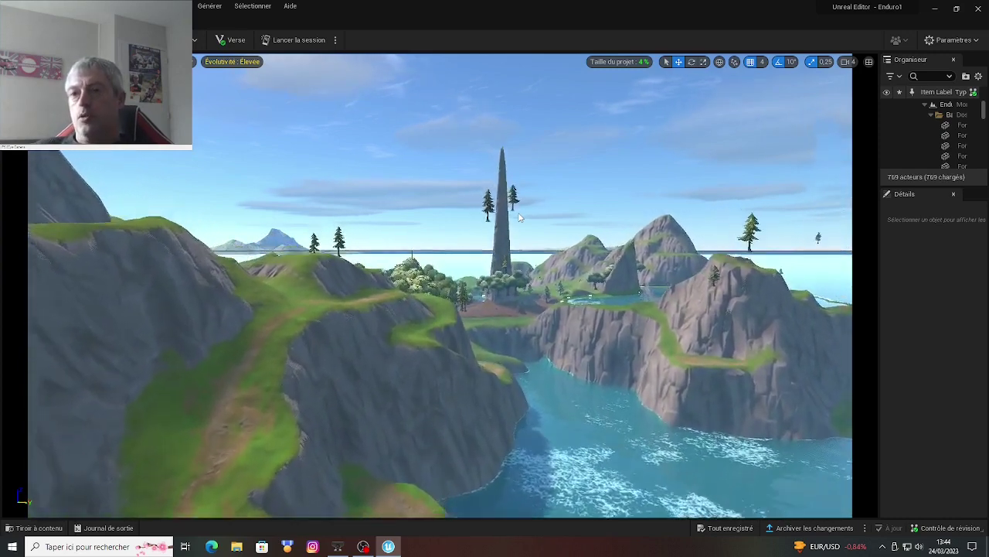
{"action": "key", "text": "Up"}
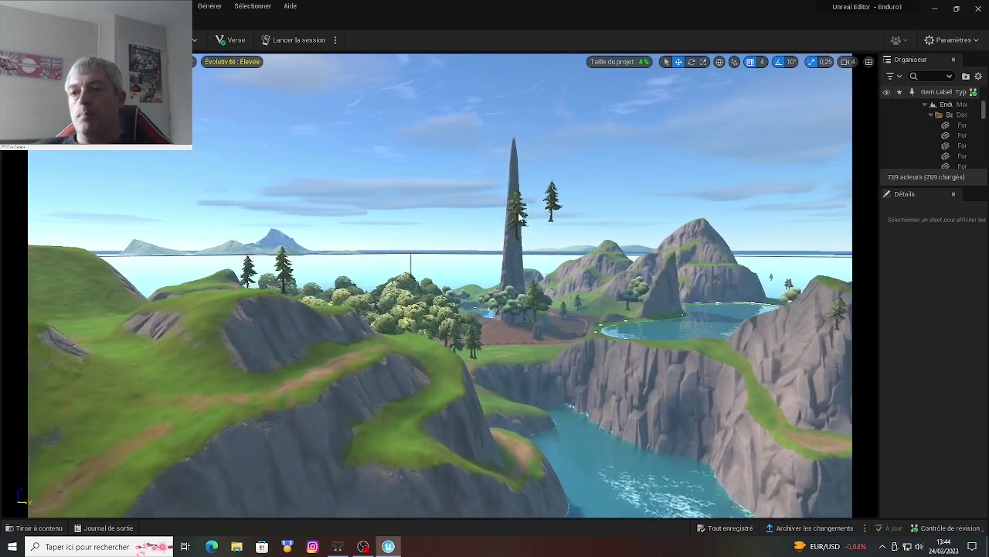
{"action": "key", "text": "Up"}
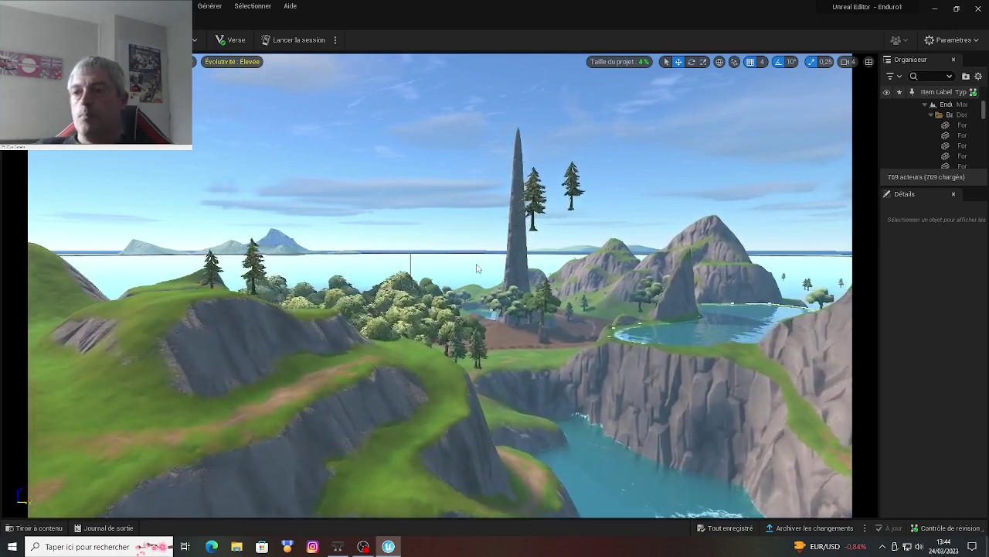
{"action": "key", "text": "Up"}
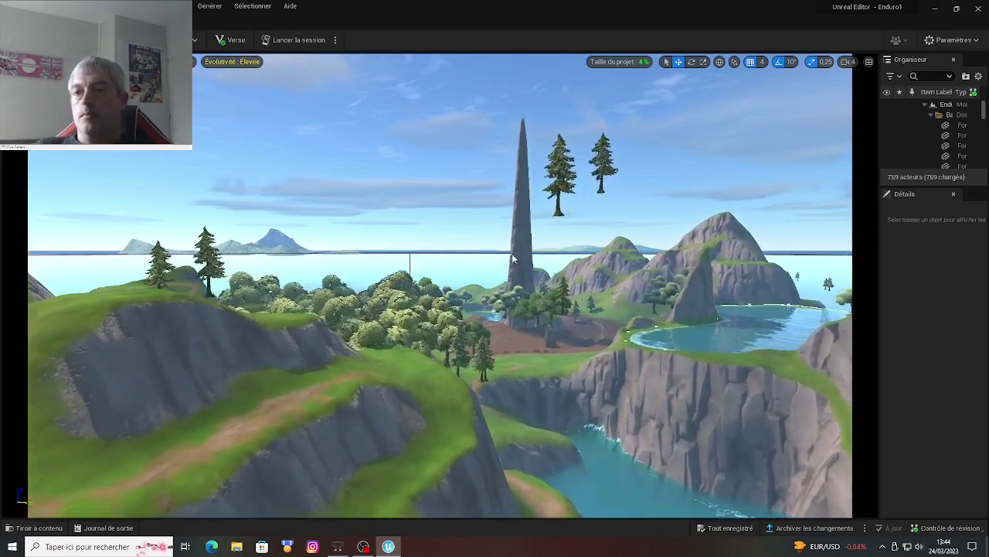
Turn left toward the woods and fly forward over the forested hills.
{"action": "right_click_drag", "start_coordinate": [499, 253], "coordinate": [433, 252]}
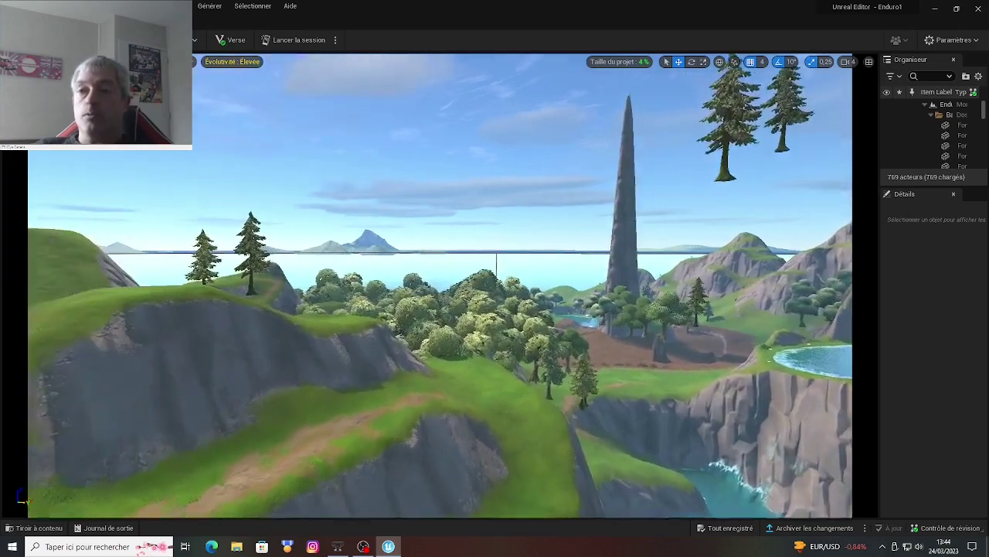
{"action": "key", "text": "Up"}
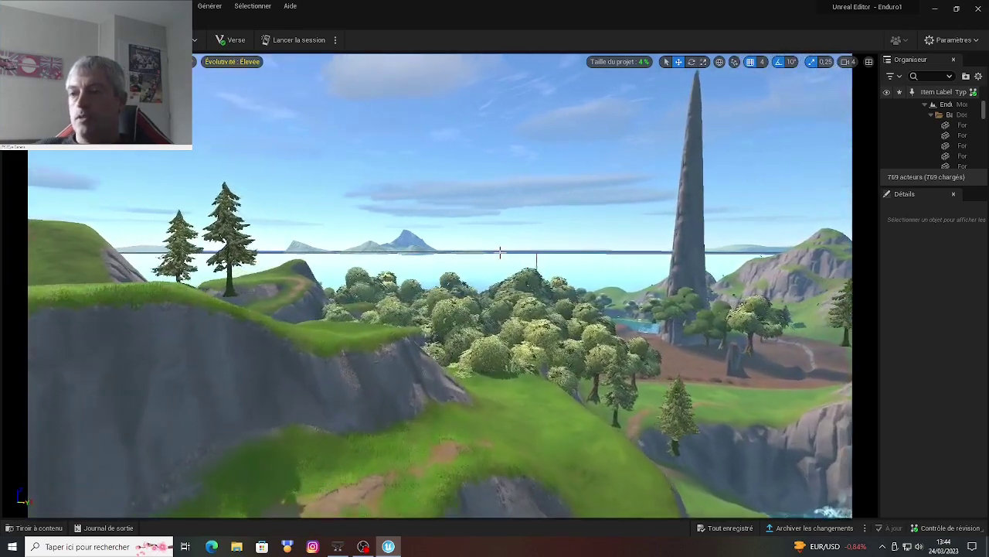
{"action": "key", "text": "Up"}
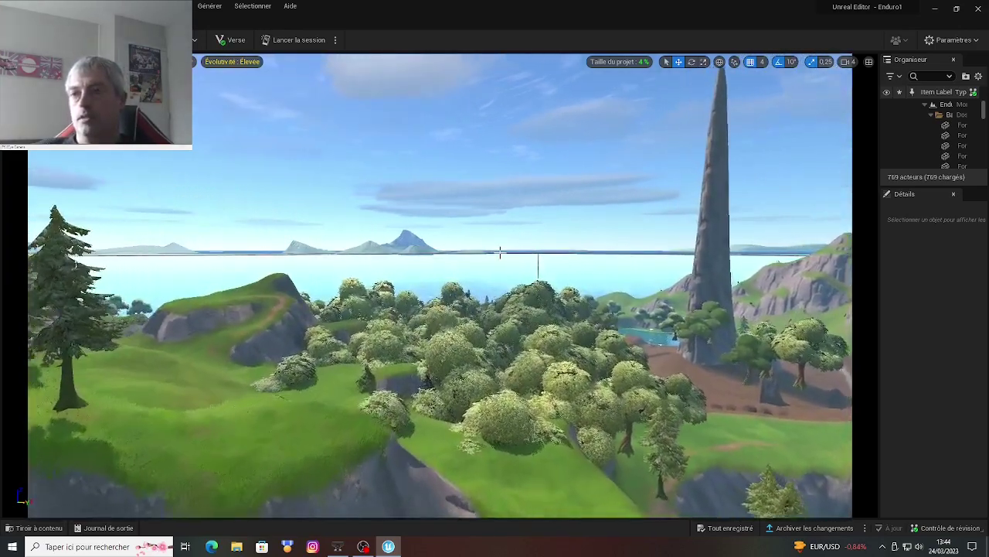
{"action": "key", "text": "Up"}
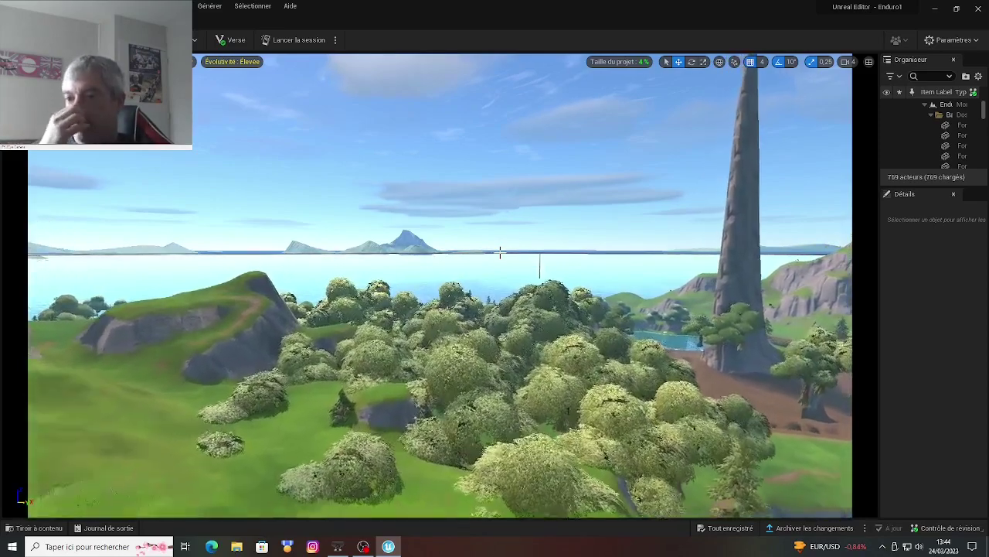
{"action": "key", "text": "Up"}
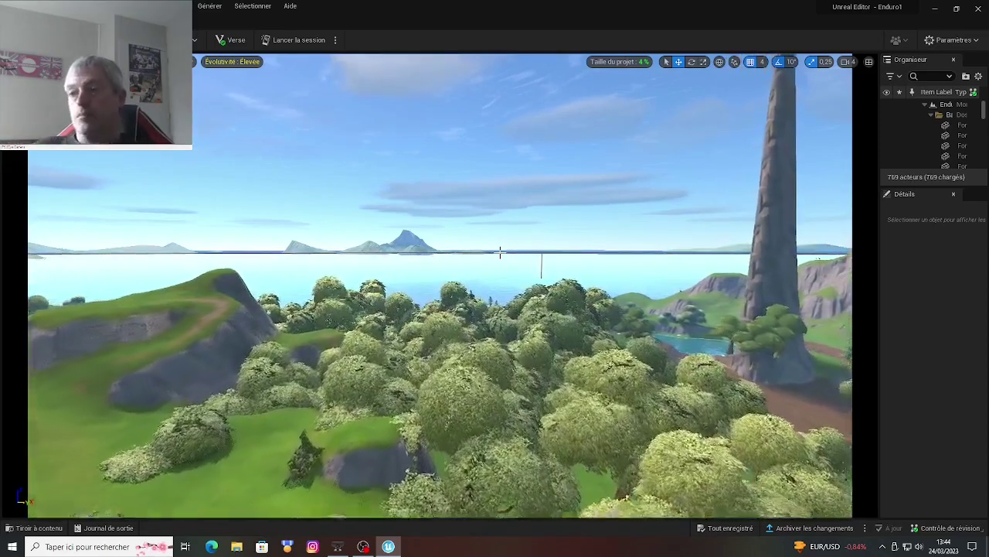
{"action": "key", "text": "Up"}
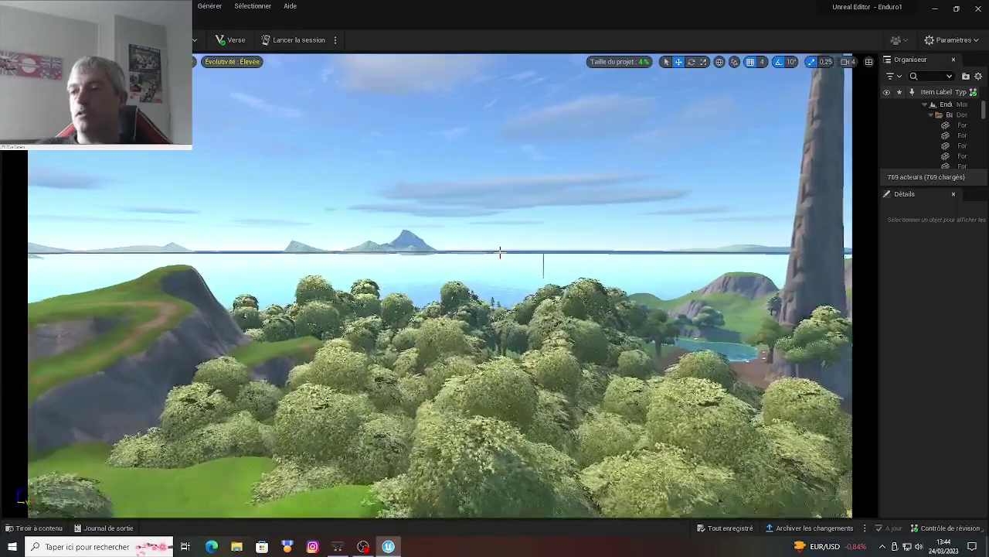
{"action": "key", "text": "Up"}
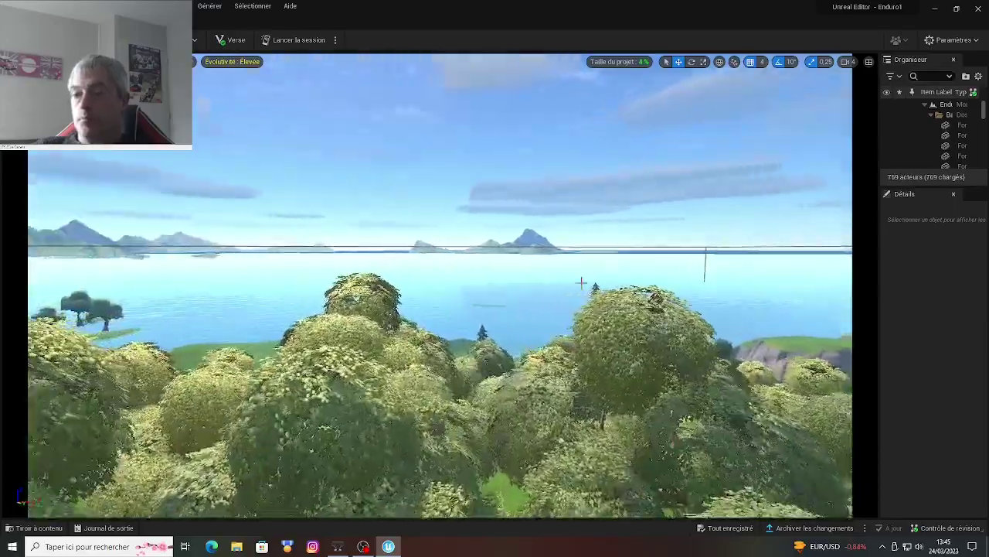
Steer over the treetops and approach the pond with its wooden chest.
{"action": "right_click_drag", "start_coordinate": [587, 280], "coordinate": [618, 280]}
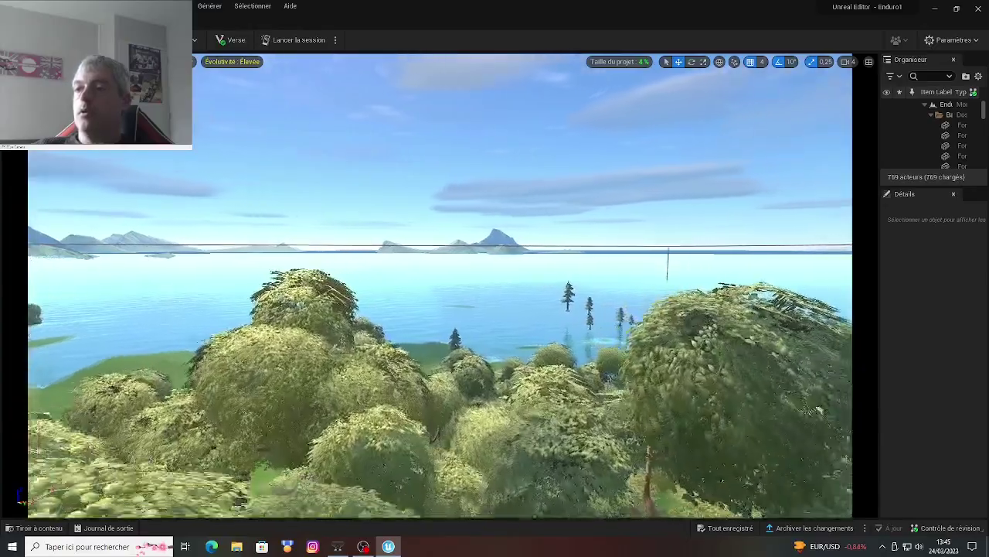
{"action": "scroll", "coordinate": [588, 280], "scroll_direction": "up", "scroll_amount": 2}
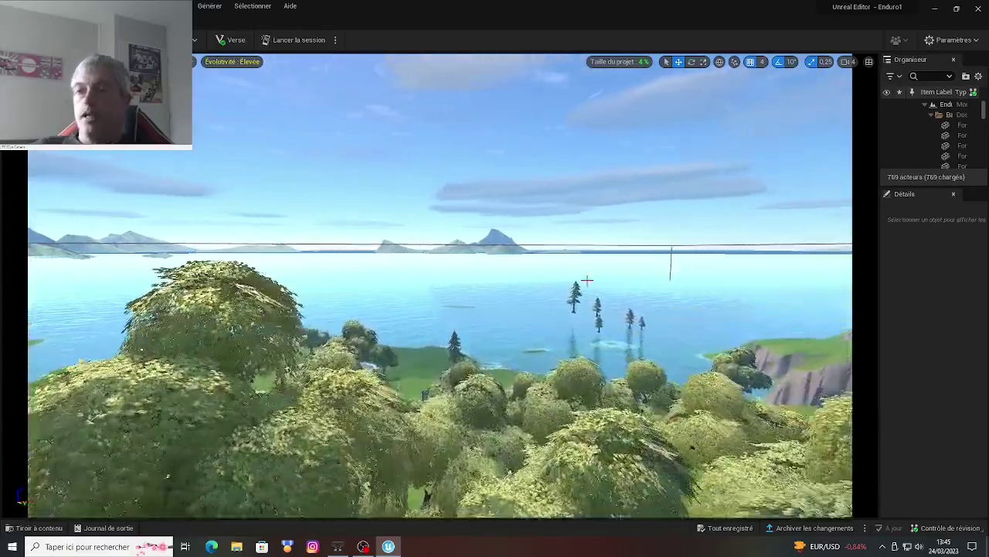
{"action": "scroll", "coordinate": [587, 279], "scroll_direction": "up", "scroll_amount": 1}
{"action": "scroll", "coordinate": [588, 280], "scroll_direction": "up", "scroll_amount": 1}
{"action": "scroll", "coordinate": [587, 280], "scroll_direction": "up", "scroll_amount": 1}
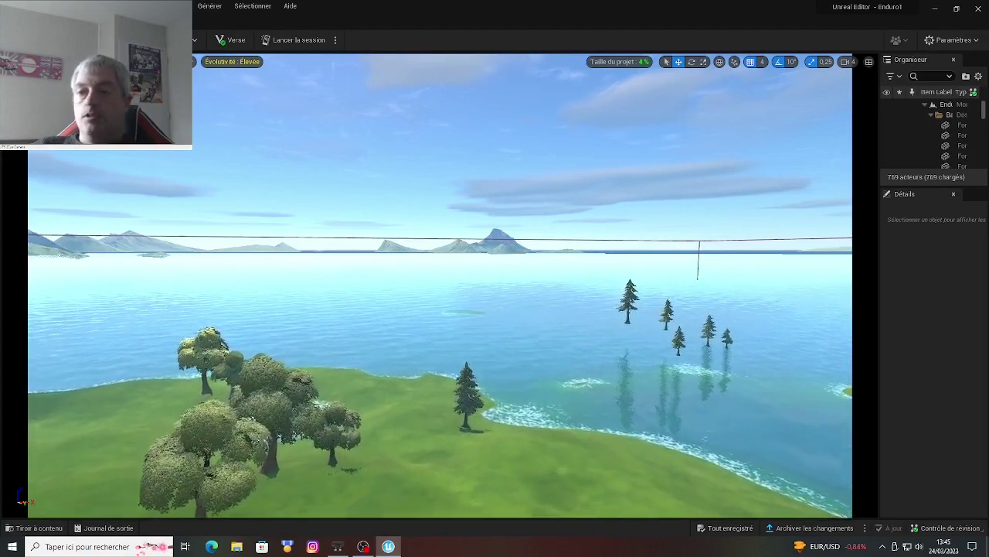
{"action": "right_click_drag", "start_coordinate": [469, 277], "coordinate": [469, 278]}
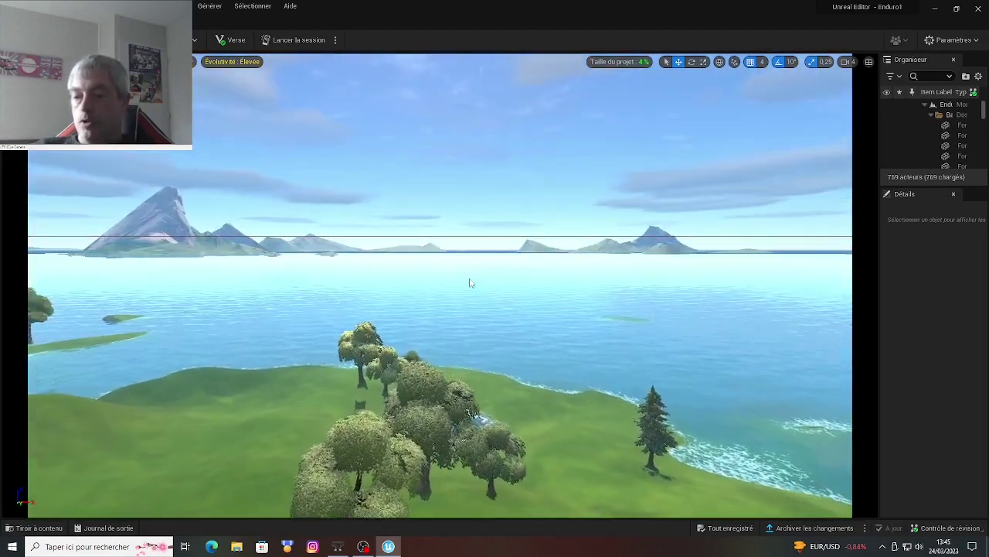
{"action": "key", "text": "Up"}
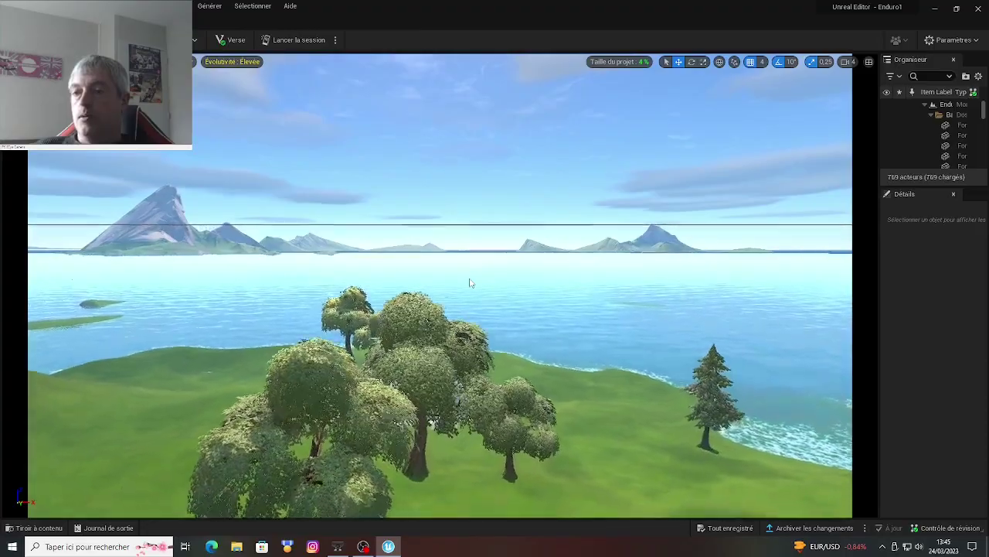
{"action": "key", "text": "Up"}
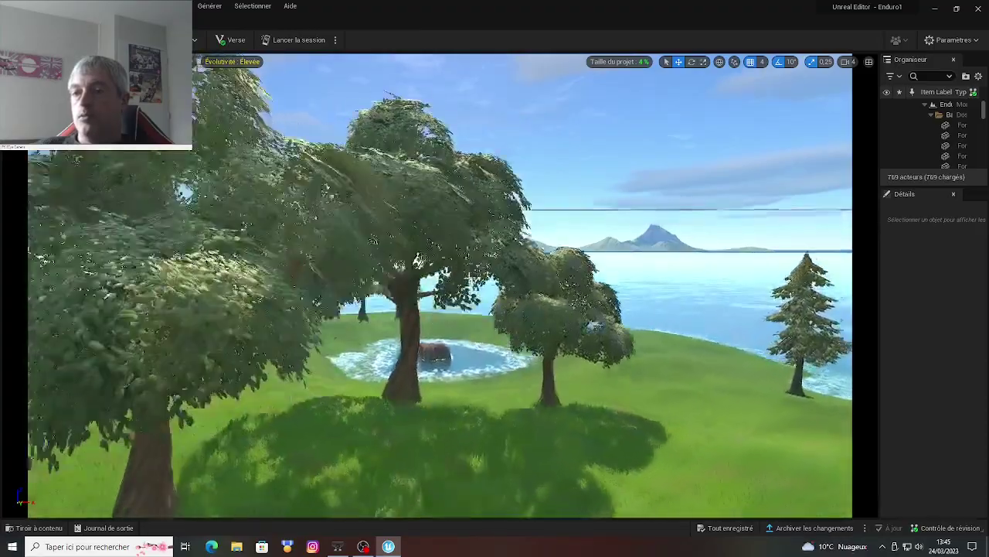
{"action": "key", "text": "Up"}
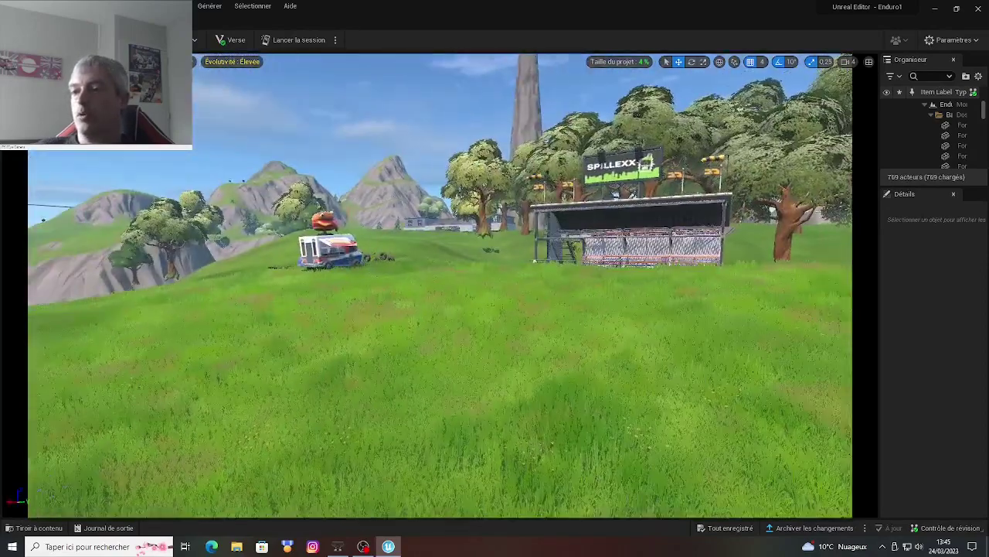
Circle the food truck and centre the SPILLEXX grandstand, with the lakeside building beyond.
{"action": "key", "text": "Left"}
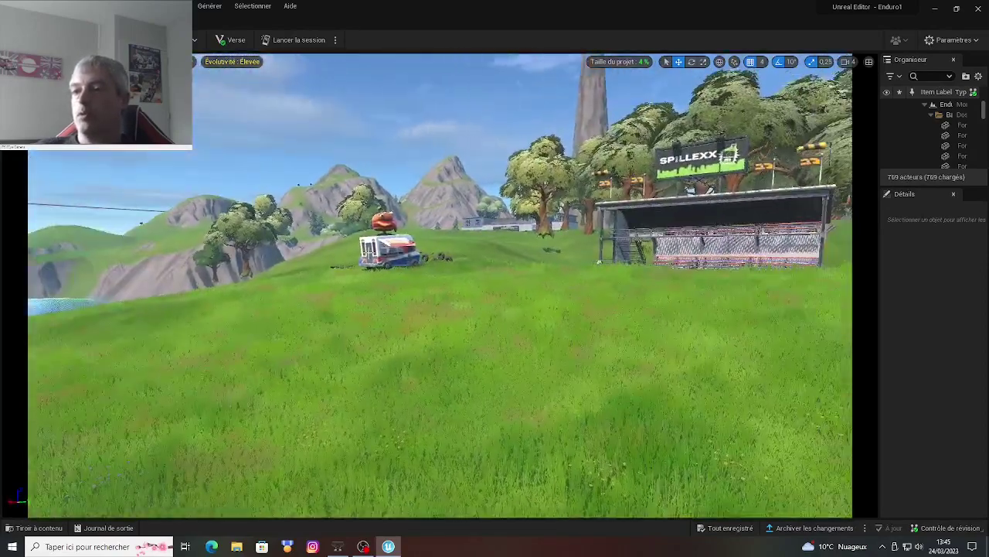
{"action": "key", "text": "Up"}
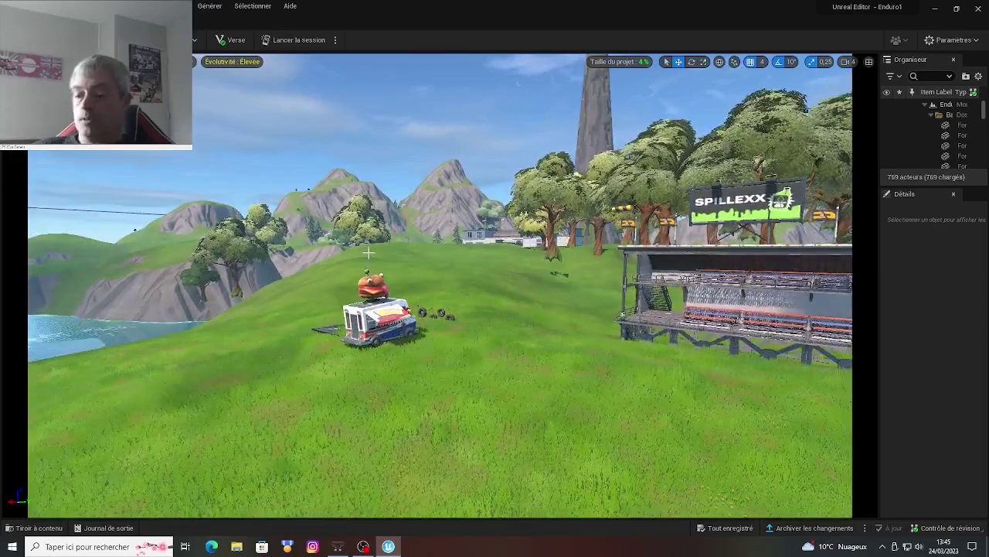
{"action": "key", "text": "Right"}
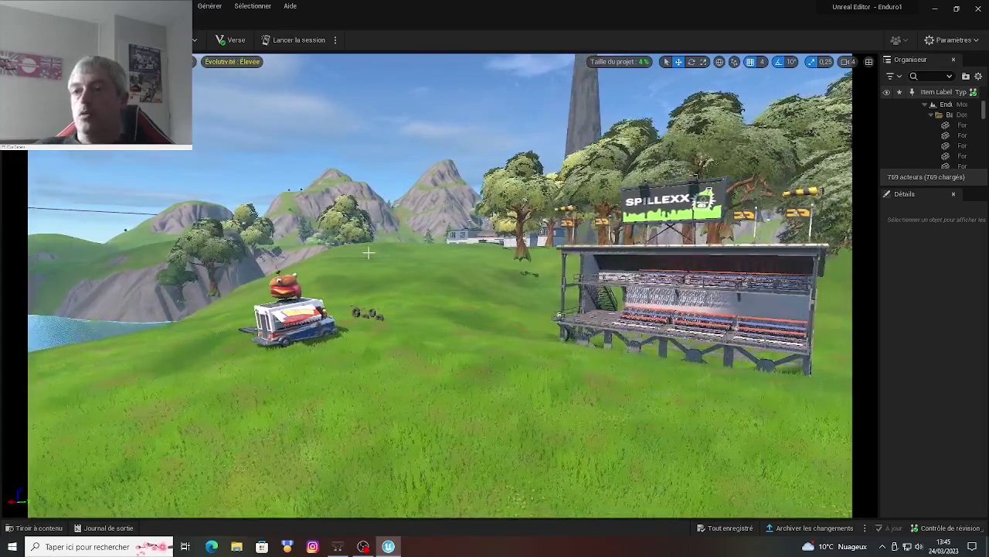
{"action": "key", "text": "Up"}
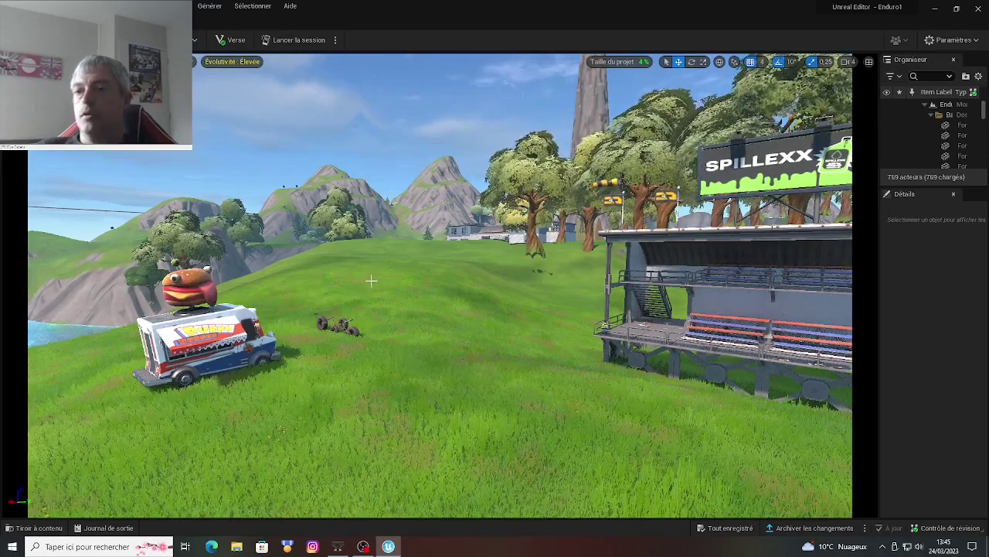
{"action": "right_click_drag", "start_coordinate": [371, 280], "coordinate": [391, 271]}
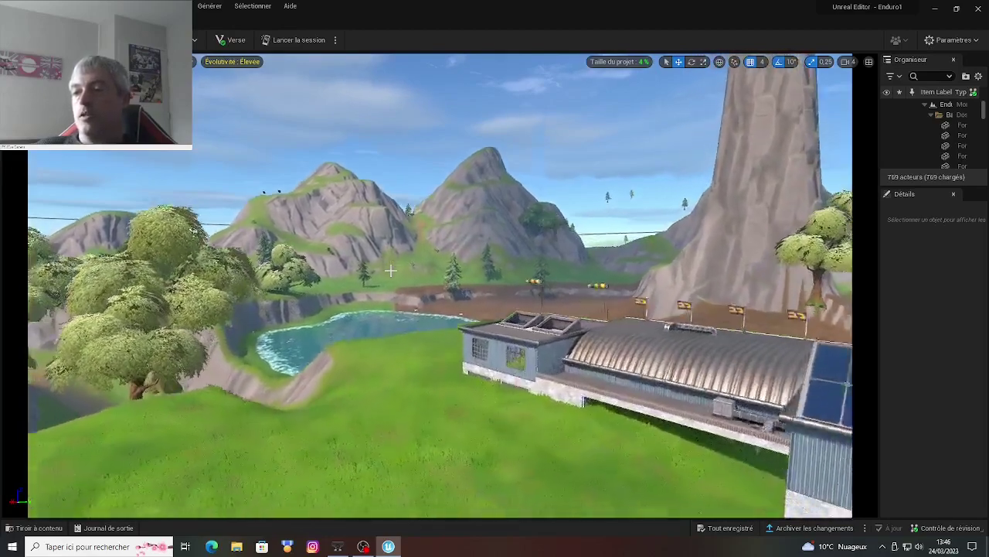
Fly past the building to the hangar rooftop, centring a windsock pole against the lake.
{"action": "right_click_drag", "start_coordinate": [390, 269], "coordinate": [634, 272]}
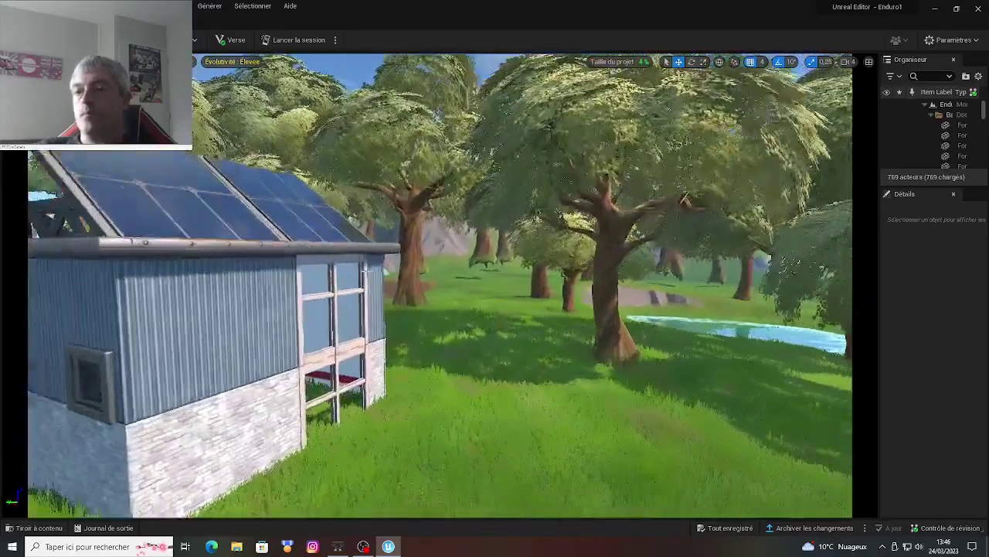
{"action": "mouse_move", "coordinate": [684, 199]}
{"action": "right_mouse_down"}
{"action": "mouse_move", "coordinate": [844, 261]}
{"action": "mouse_move", "coordinate": [124, 279]}
{"action": "right_mouse_up"}
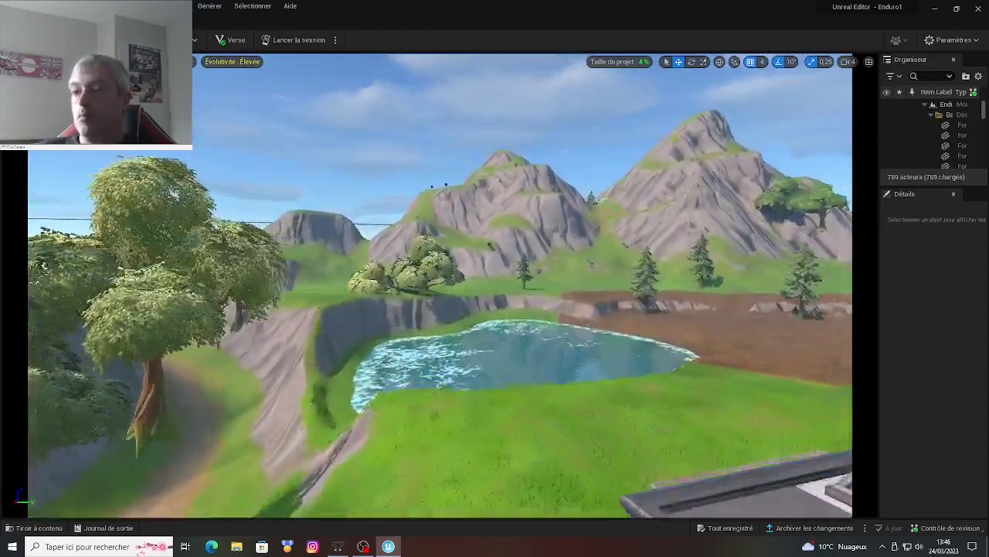
{"action": "mouse_move", "coordinate": [333, 327]}
{"action": "right_mouse_down"}
{"action": "mouse_move", "coordinate": [353, 341]}
{"action": "mouse_move", "coordinate": [361, 313]}
{"action": "right_mouse_up"}
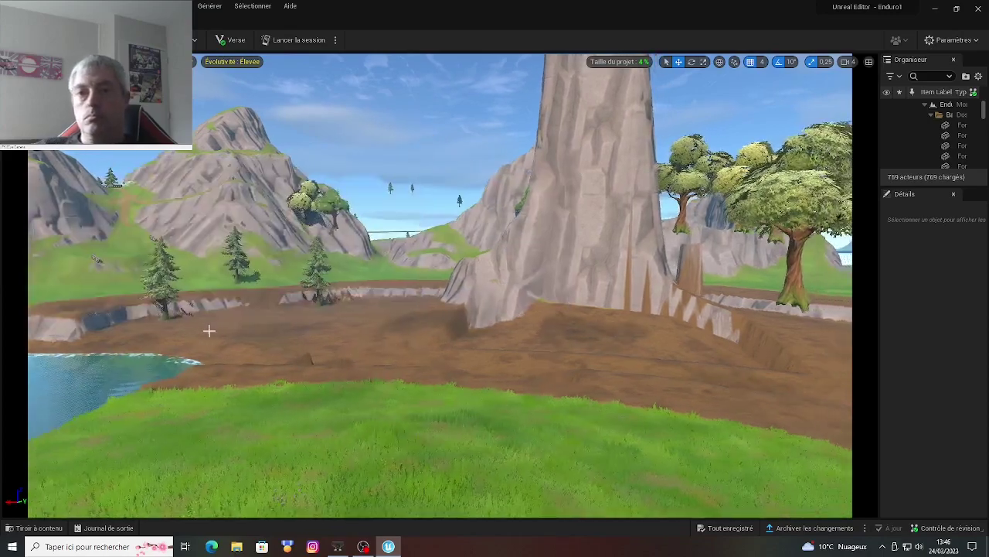
{"action": "right_click_drag", "start_coordinate": [210, 332], "coordinate": [340, 5]}
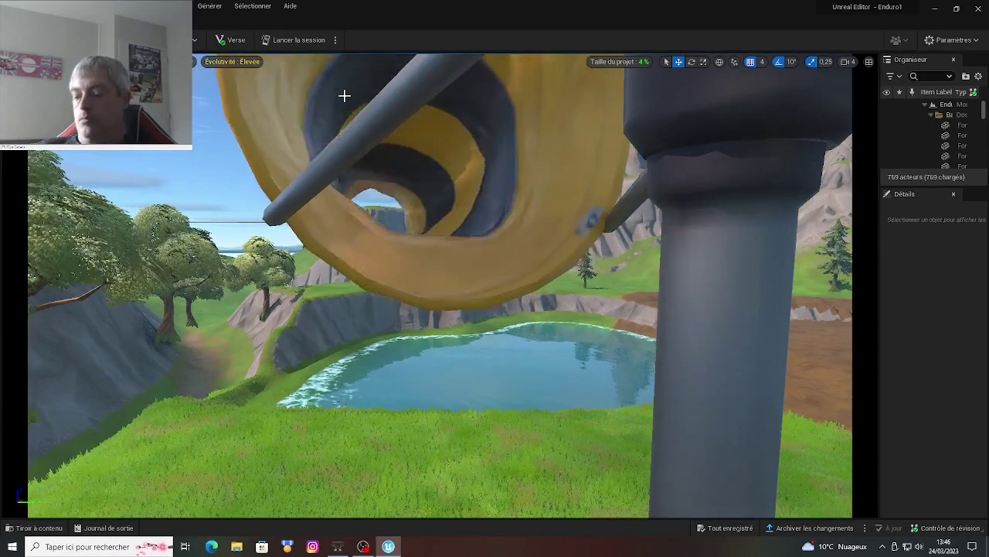
Move in for a close look at the striped windsock.
{"action": "scroll", "coordinate": [345, 95], "scroll_direction": "down", "scroll_amount": 5}
{"action": "scroll", "coordinate": [344, 95], "scroll_direction": "up", "scroll_amount": 5}
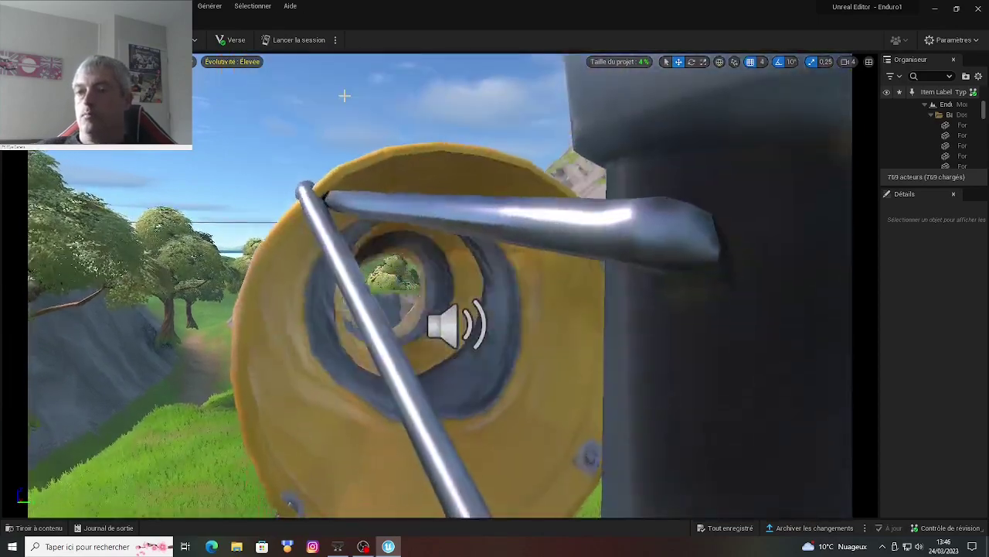
{"action": "scroll", "coordinate": [345, 95], "scroll_direction": "down", "scroll_amount": 5}
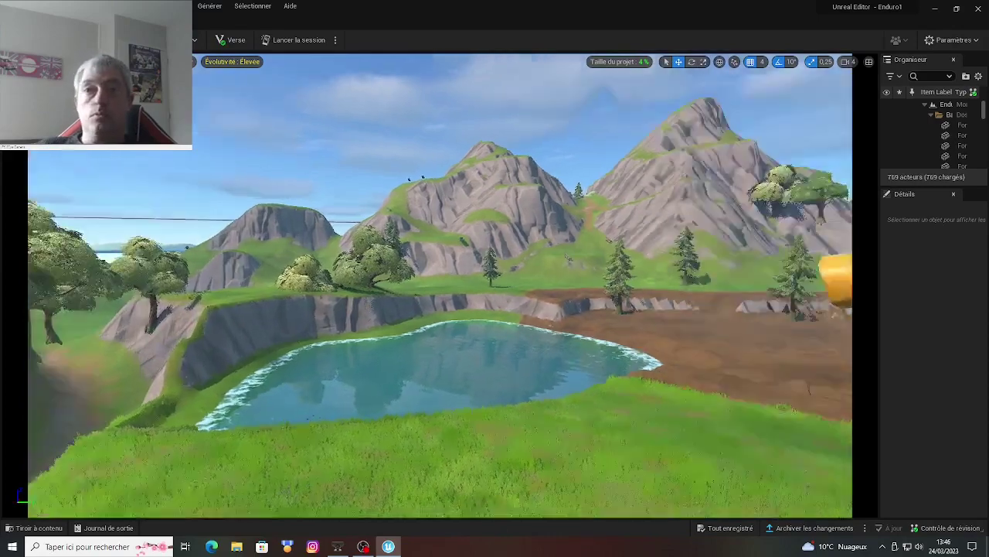
{"action": "left_click_drag", "start_coordinate": [217, 176], "coordinate": [249, 160]}
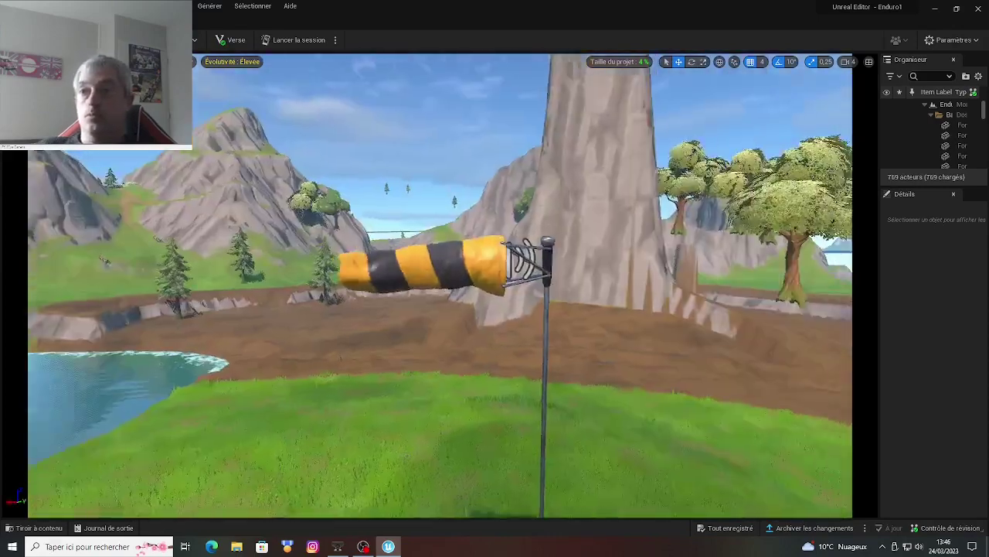
Look out over the hangar rooftop's ventilation units toward the solar-panel building and lake.
{"action": "scroll", "coordinate": [249, 160], "scroll_direction": "up", "scroll_amount": 2}
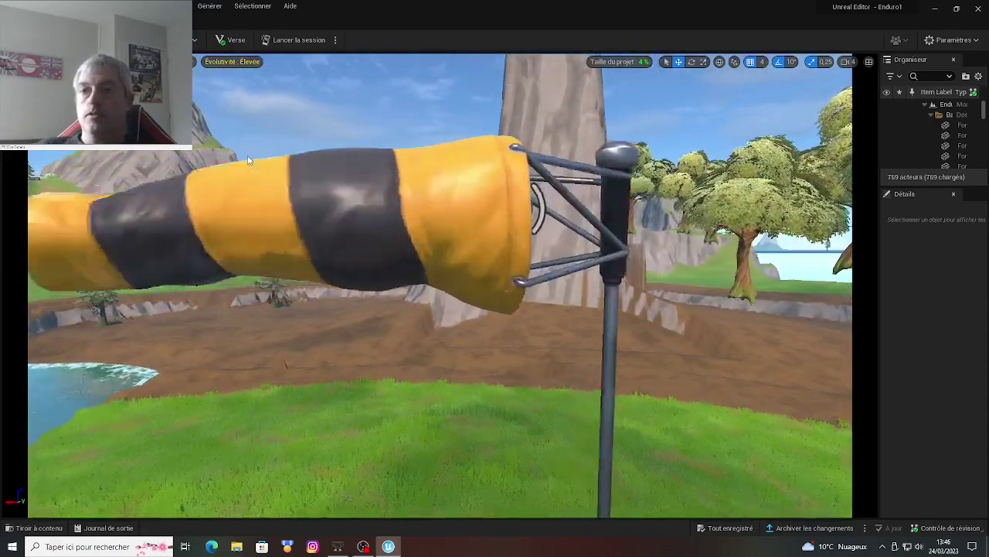
{"action": "scroll", "coordinate": [249, 160], "scroll_direction": "up", "scroll_amount": 4}
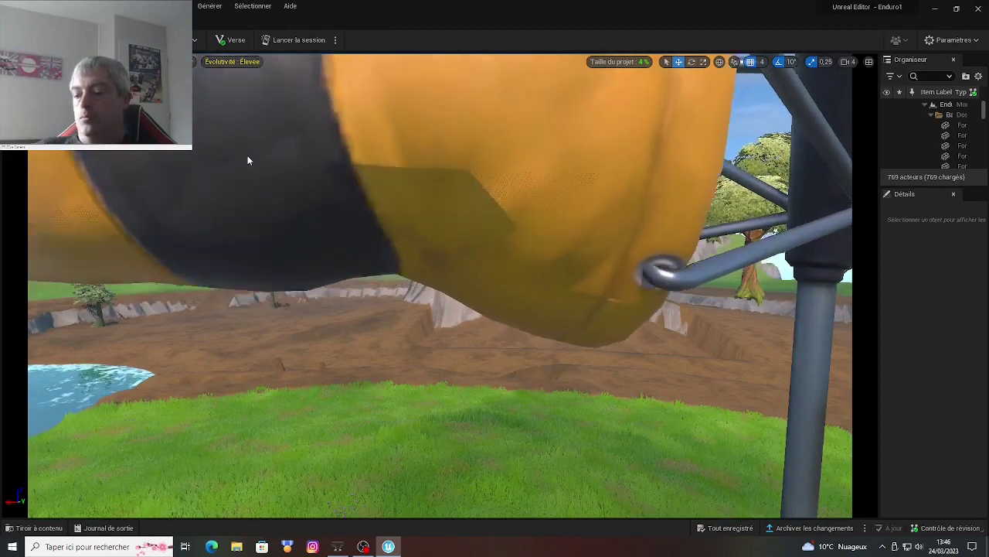
{"action": "scroll", "coordinate": [247, 160], "scroll_direction": "up", "scroll_amount": 2}
{"action": "scroll", "coordinate": [247, 160], "scroll_direction": "down", "scroll_amount": 3}
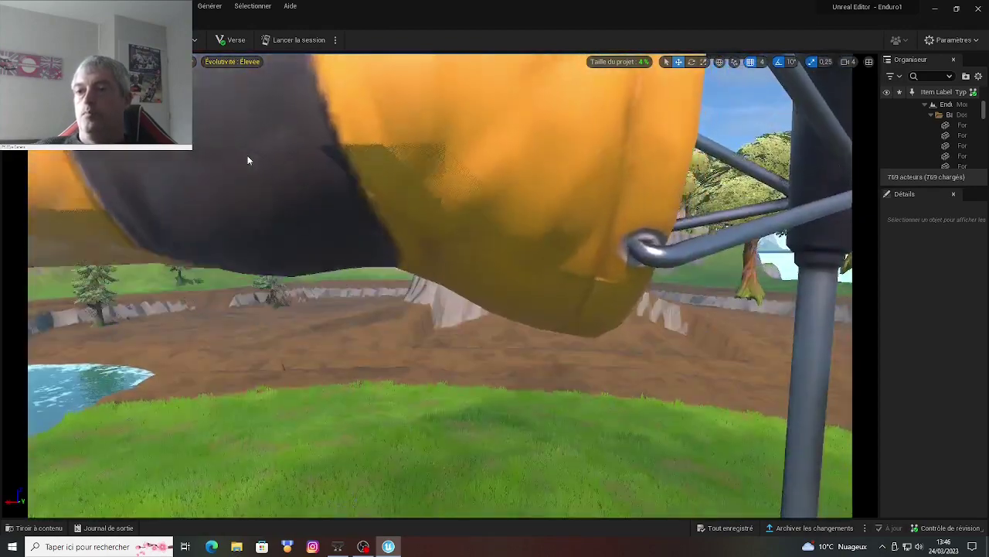
{"action": "scroll", "coordinate": [247, 160], "scroll_direction": "down", "scroll_amount": 2}
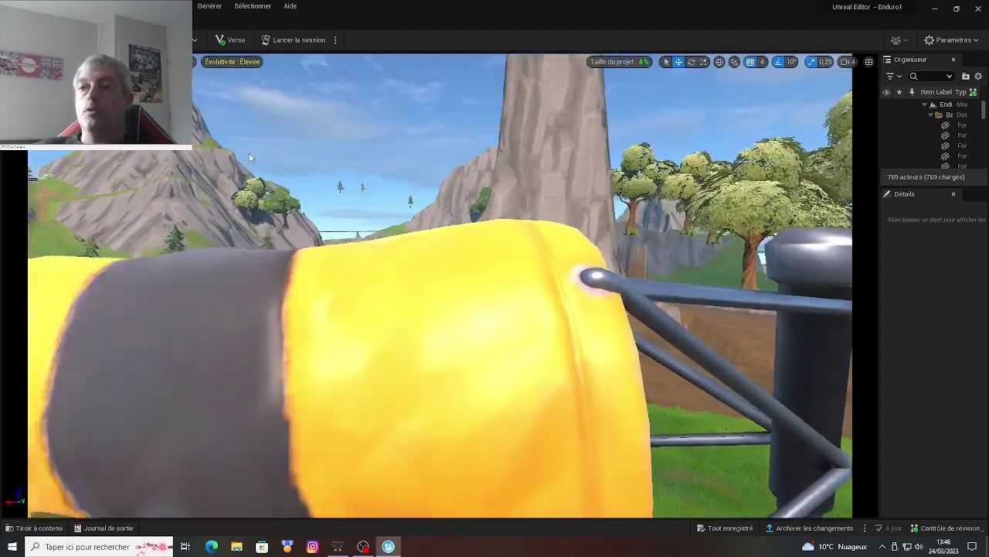
{"action": "right_click_drag", "start_coordinate": [491, 238], "coordinate": [645, 240]}
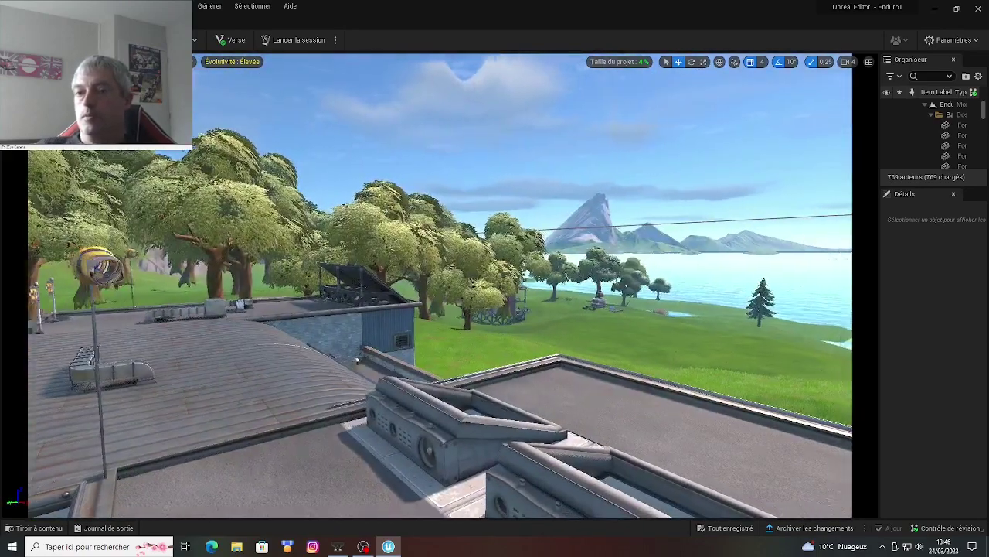
Fly from the skylit rooftop to the grassy lakeside meadow with the wooden hut.
{"action": "right_click_drag", "start_coordinate": [362, 360], "coordinate": [525, 312]}
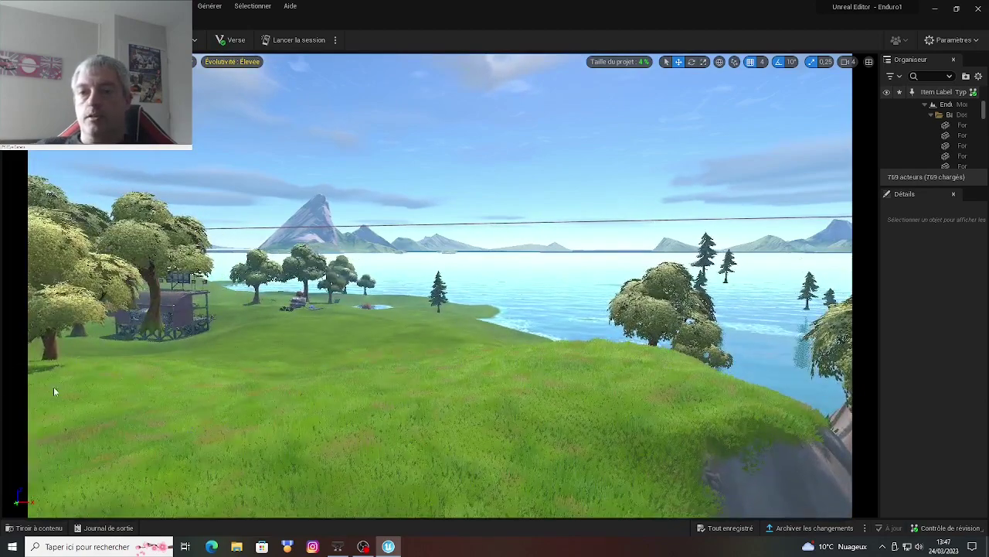
{"action": "right_click_drag", "start_coordinate": [486, 293], "coordinate": [448, 313]}
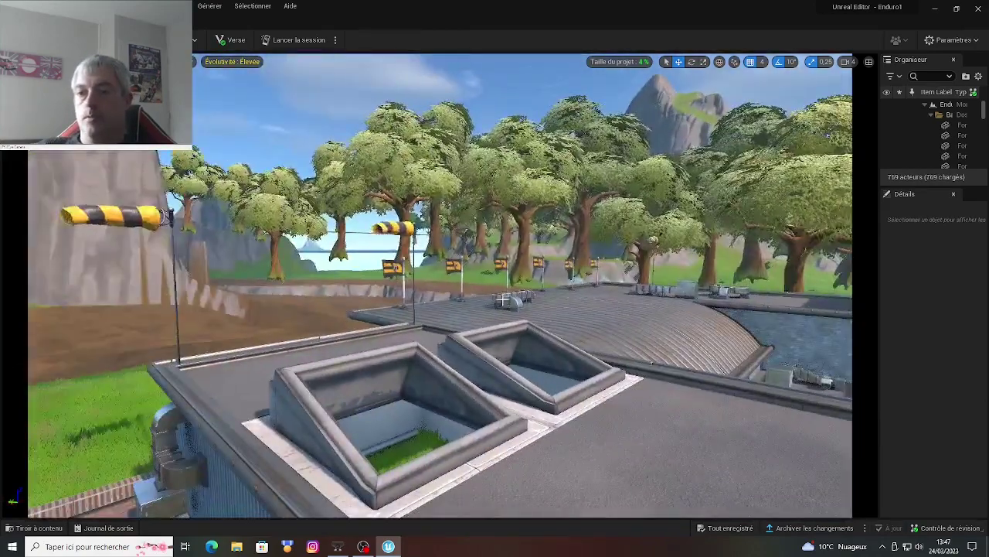
{"action": "mouse_move", "coordinate": [580, 332]}
{"action": "right_mouse_down"}
{"action": "mouse_move", "coordinate": [433, 328]}
{"action": "mouse_move", "coordinate": [464, 325]}
{"action": "right_mouse_up"}
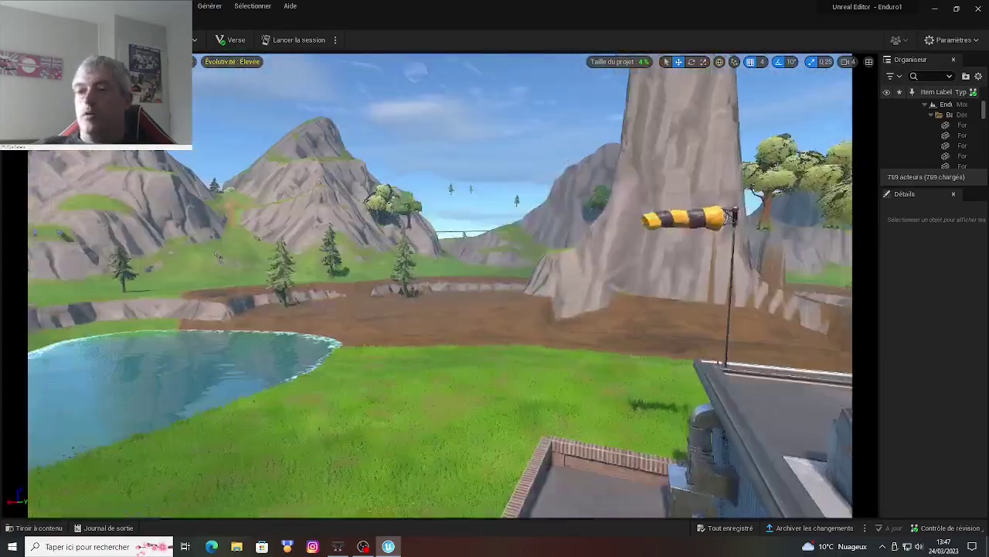
{"action": "right_click_drag", "start_coordinate": [592, 327], "coordinate": [717, 266]}
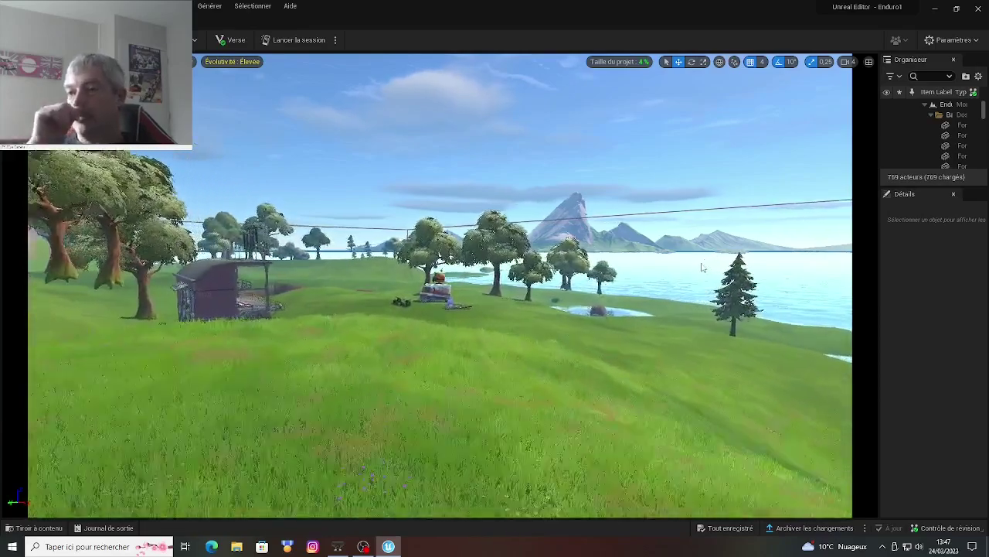
Frame the truck, bike pad and stand, then rise above the start area.
{"action": "scroll", "coordinate": [702, 268], "scroll_direction": "up", "scroll_amount": 2}
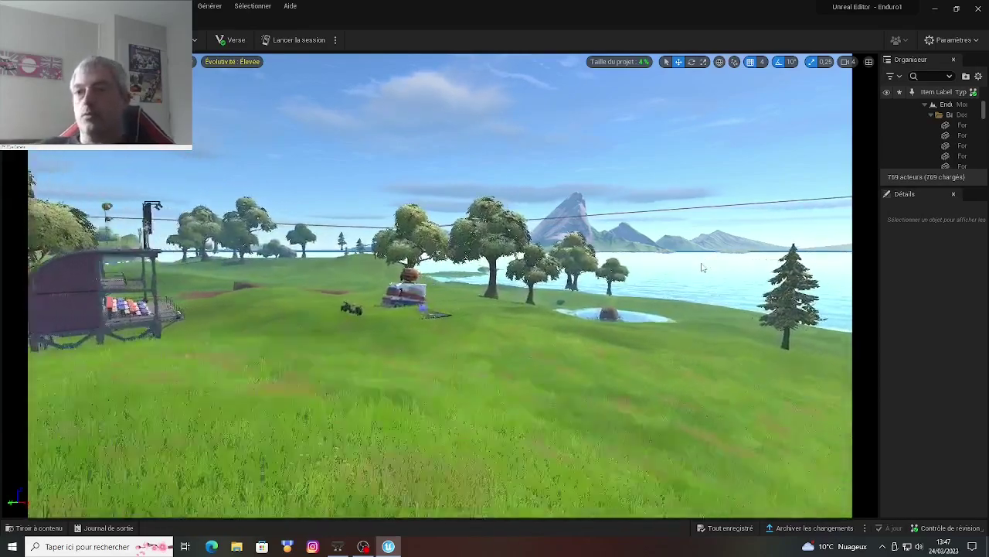
{"action": "scroll", "coordinate": [680, 163], "scroll_direction": "up", "scroll_amount": 2}
{"action": "scroll", "coordinate": [522, 147], "scroll_direction": "up", "scroll_amount": 2}
{"action": "scroll", "coordinate": [523, 146], "scroll_direction": "up", "scroll_amount": 2}
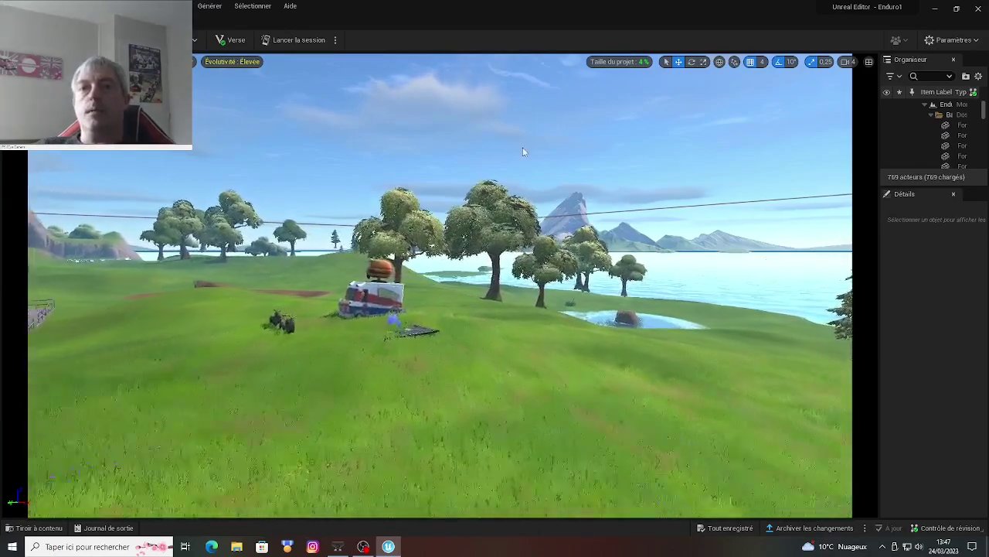
{"action": "scroll", "coordinate": [492, 142], "scroll_direction": "up", "scroll_amount": 2}
{"action": "middle_click_drag", "start_coordinate": [492, 142], "coordinate": [432, 74]}
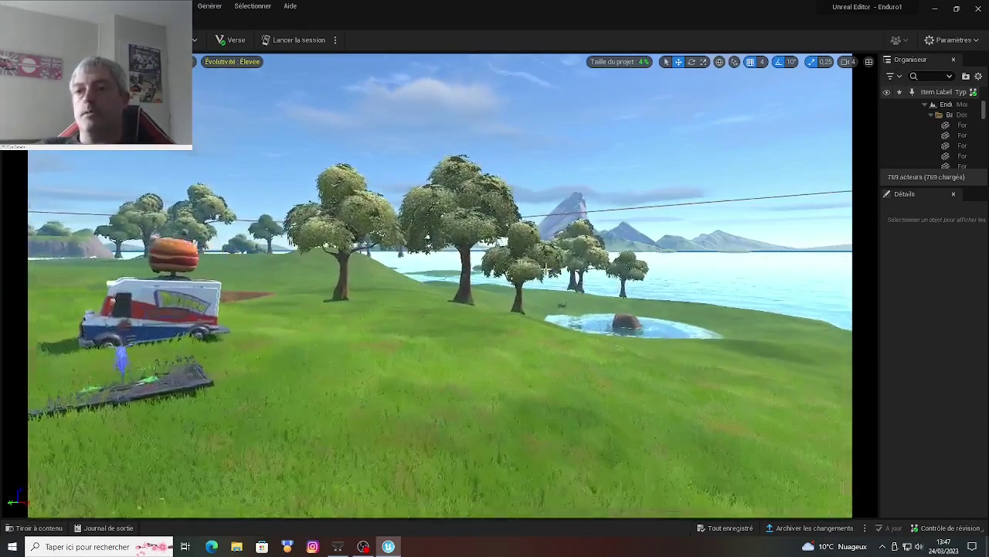
{"action": "right_click_drag", "start_coordinate": [547, 268], "coordinate": [433, 271]}
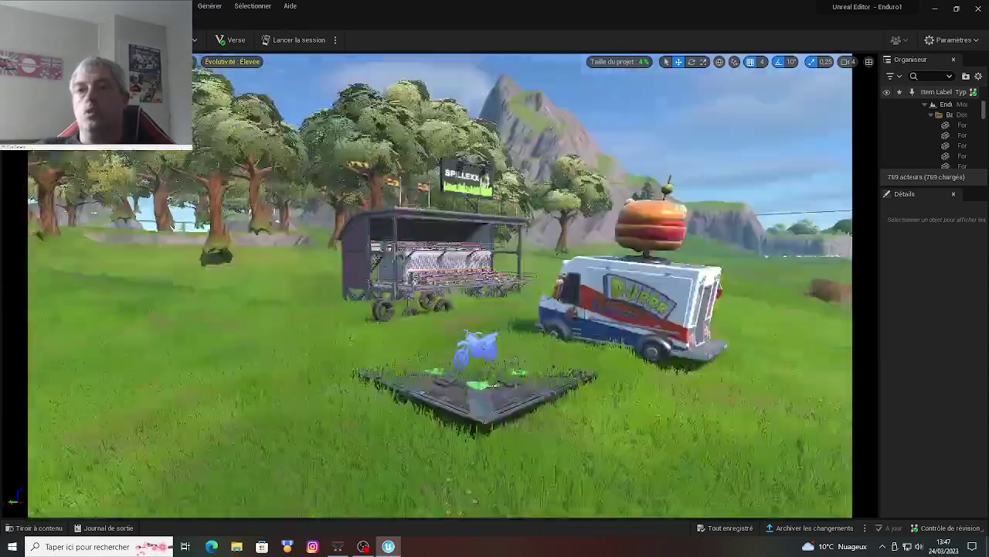
{"action": "right_click_drag", "start_coordinate": [520, 266], "coordinate": [433, 267]}
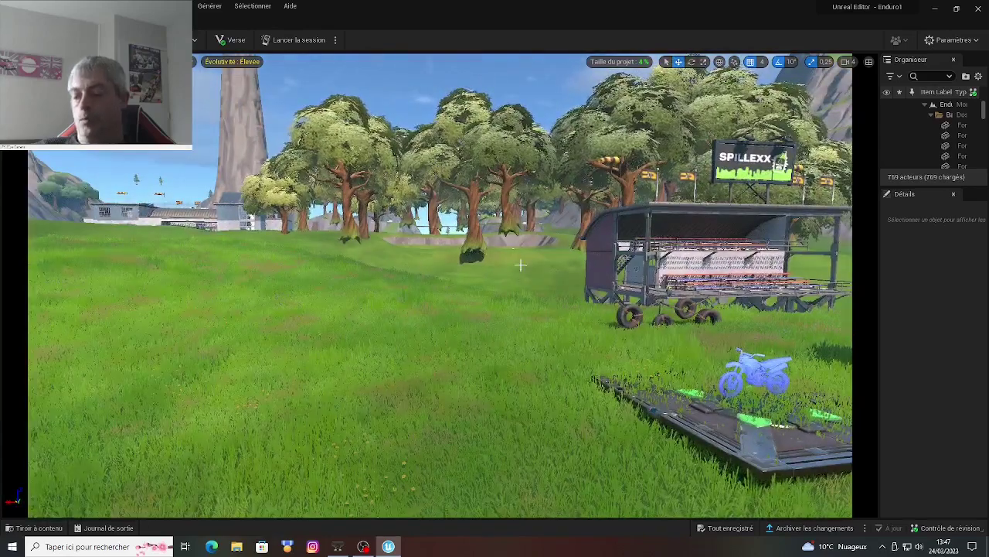
{"action": "right_click_drag", "start_coordinate": [520, 265], "coordinate": [520, 265]}
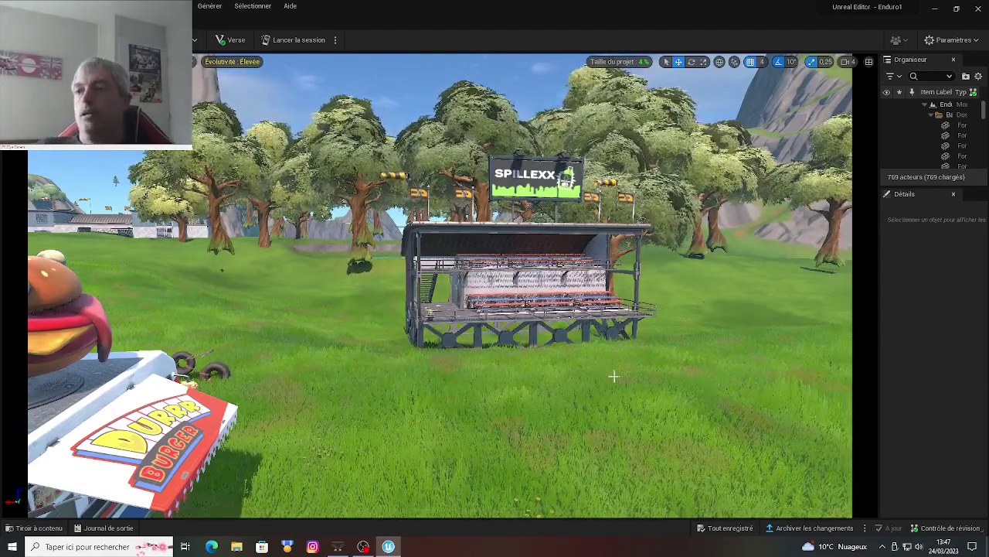
Orbit the Durrr Burger truck and settle on the tyres beside the SPILLEXX stand.
{"action": "right_click_drag", "start_coordinate": [541, 367], "coordinate": [507, 378]}
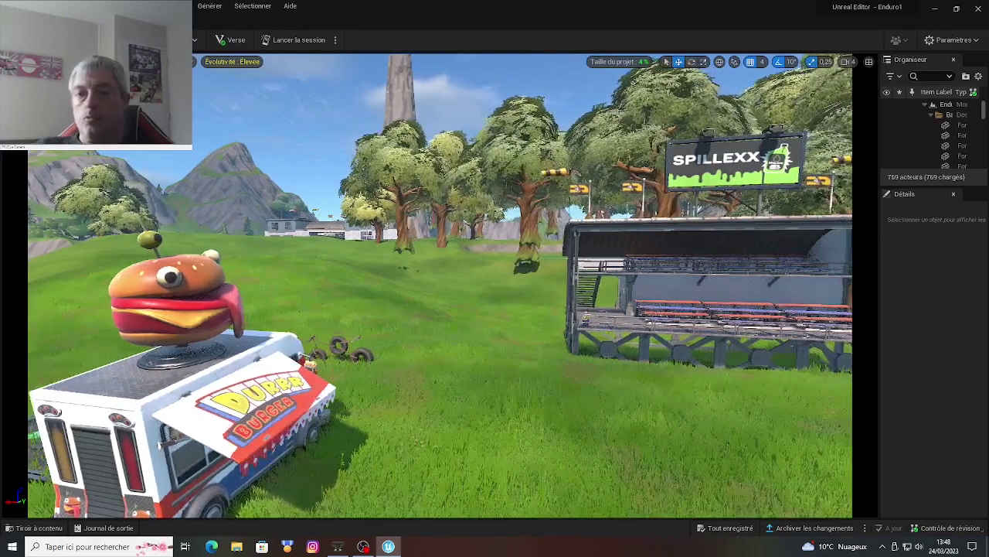
{"action": "left_click_drag", "start_coordinate": [498, 415], "coordinate": [371, 417], "text": "alt"}
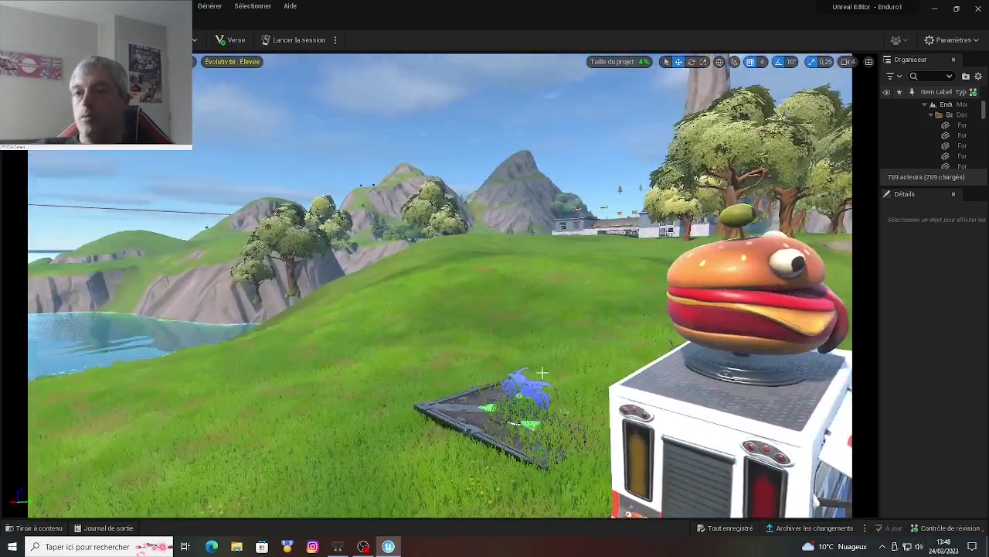
{"action": "left_click_drag", "start_coordinate": [371, 417], "coordinate": [232, 418], "text": "alt"}
{"action": "mouse_move", "coordinate": [541, 368]}
{"action": "left_mouse_down", "text": "alt"}
{"action": "mouse_move", "coordinate": [479, 314]}
{"action": "mouse_move", "coordinate": [460, 319]}
{"action": "left_mouse_up", "text": "alt"}
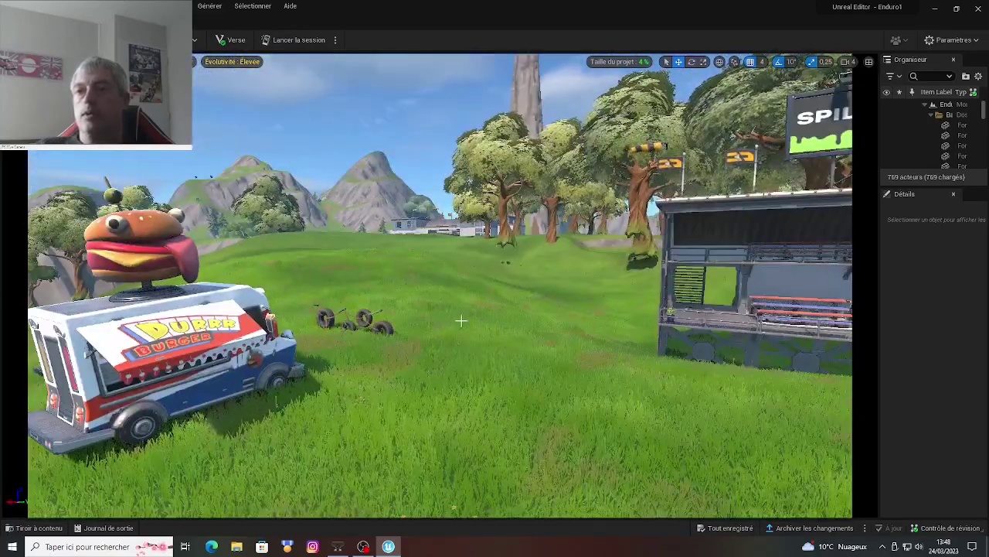
{"action": "scroll", "coordinate": [461, 319], "scroll_direction": "up", "scroll_amount": 3}
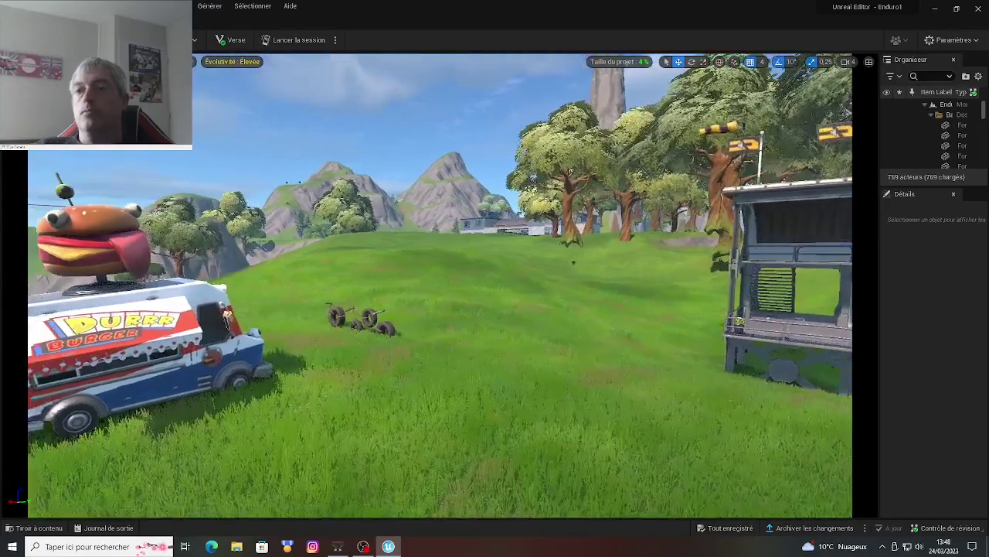
{"action": "left_click_drag", "start_coordinate": [504, 338], "coordinate": [371, 340], "text": "alt"}
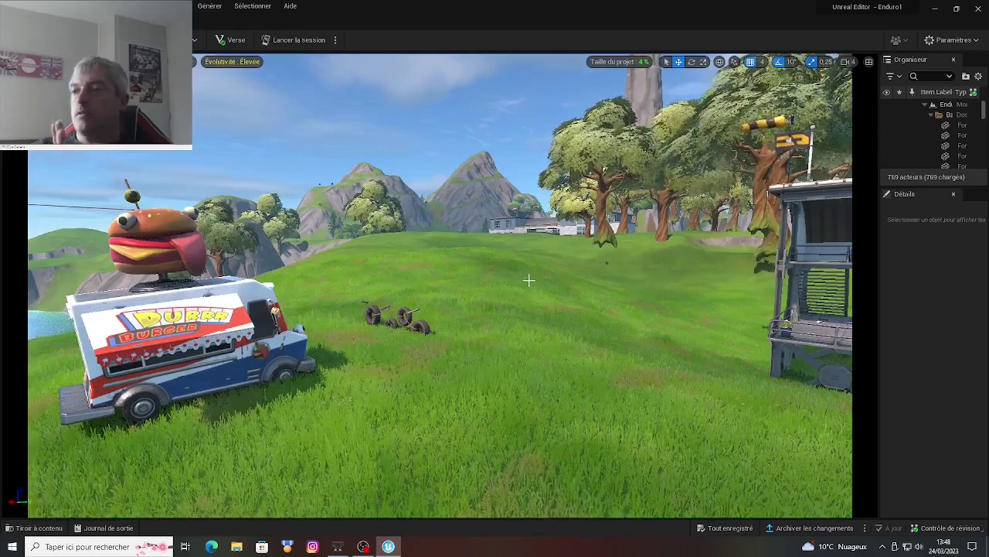
{"action": "right_click_drag", "start_coordinate": [532, 280], "coordinate": [495, 286]}
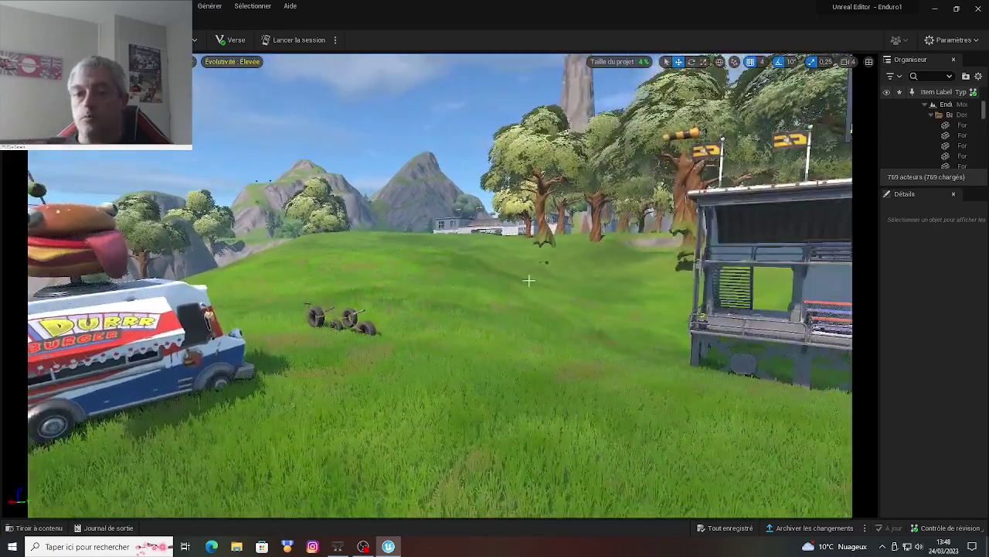
{"action": "key", "text": "Right"}
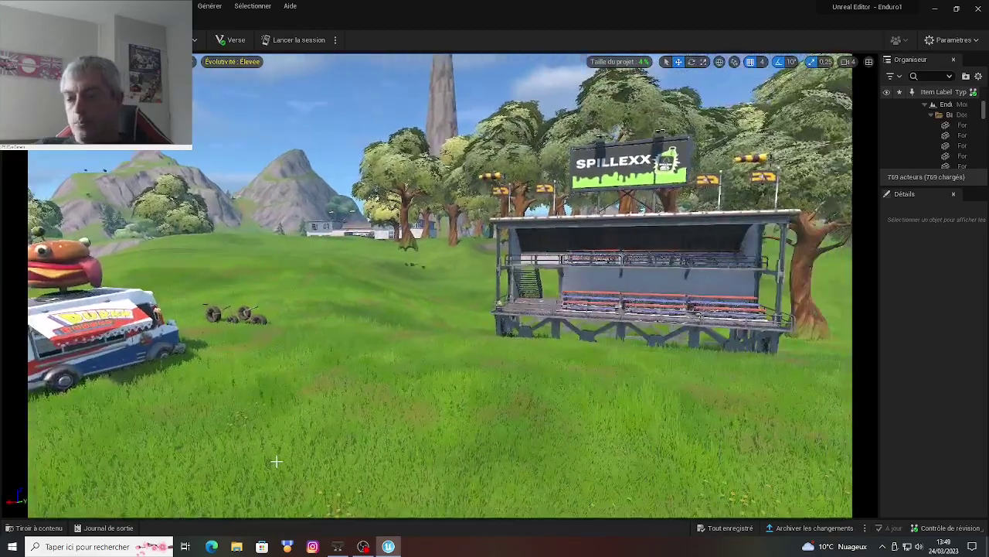
{"action": "key", "text": "Up"}
{"action": "key", "text": "Left"}
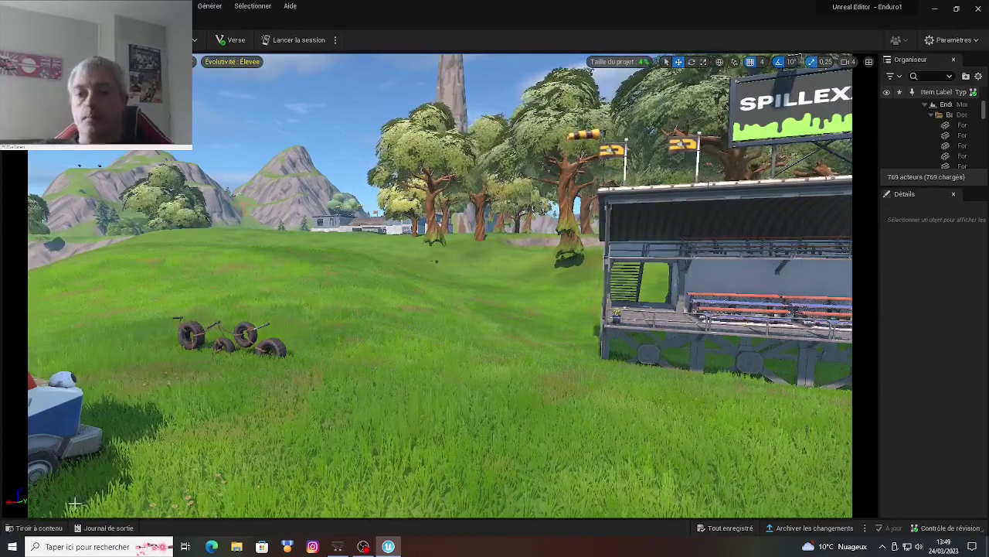
Open the Content Drawer, browse past Devices and Environment, and enter Props › Circuit Chonkers.
{"action": "left_click", "coordinate": [55, 529]}
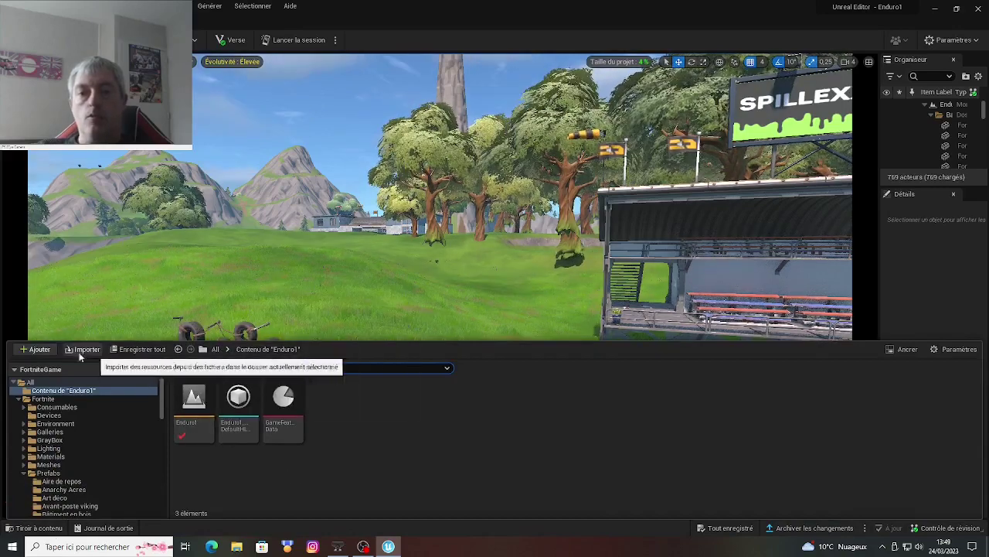
{"action": "scroll", "coordinate": [77, 439], "scroll_direction": "down", "scroll_amount": 2}
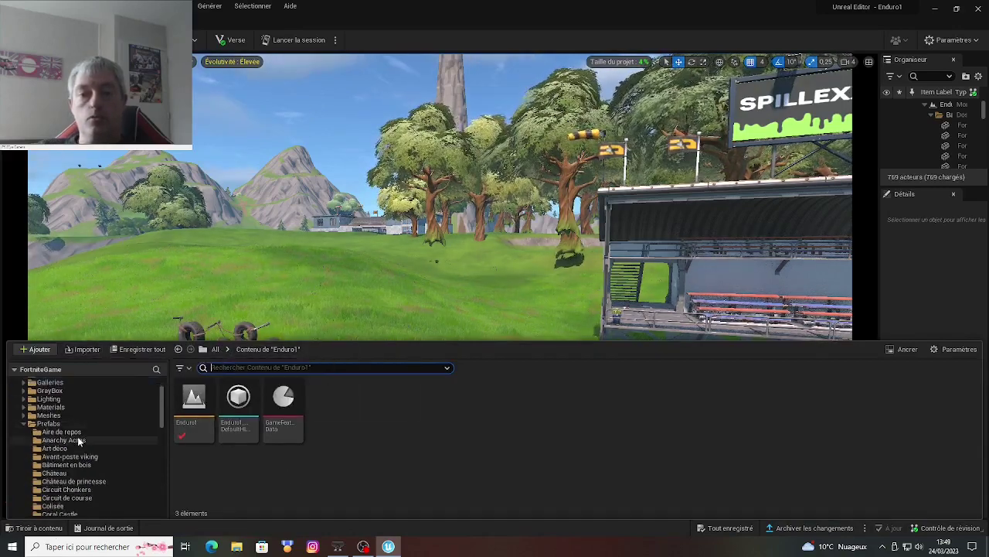
{"action": "scroll", "coordinate": [77, 438], "scroll_direction": "up", "scroll_amount": 2}
{"action": "left_click", "coordinate": [49, 415]}
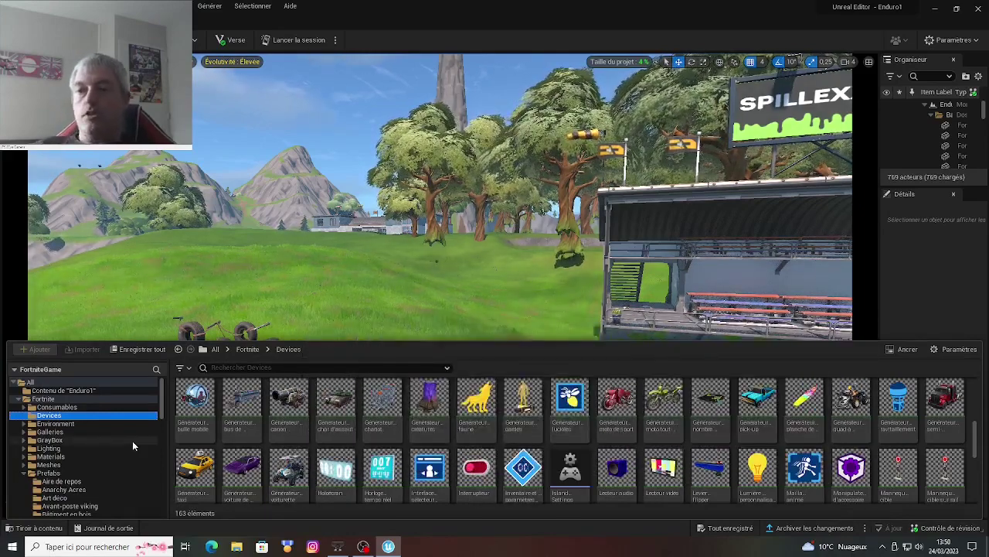
{"action": "left_click", "coordinate": [60, 425]}
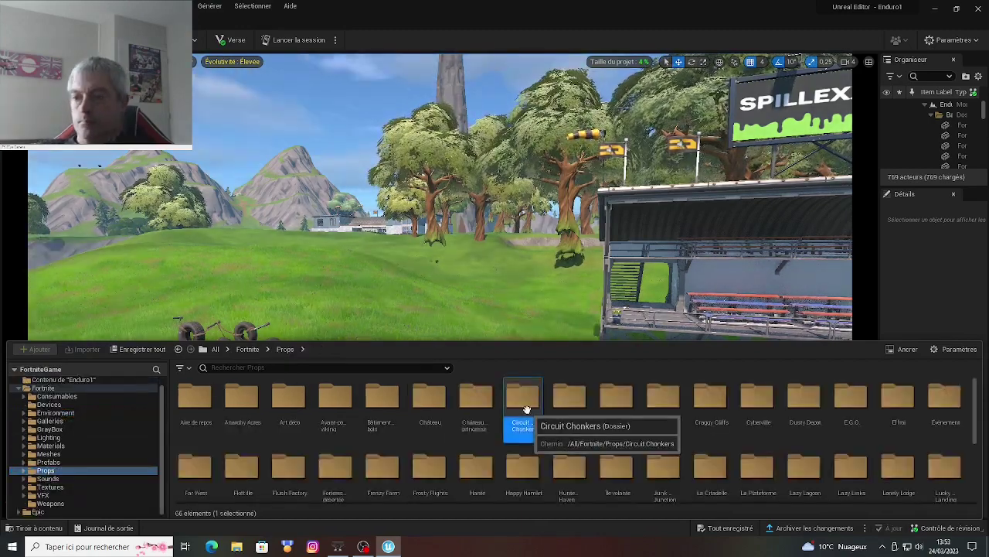
{"action": "double_click", "coordinate": [527, 409]}
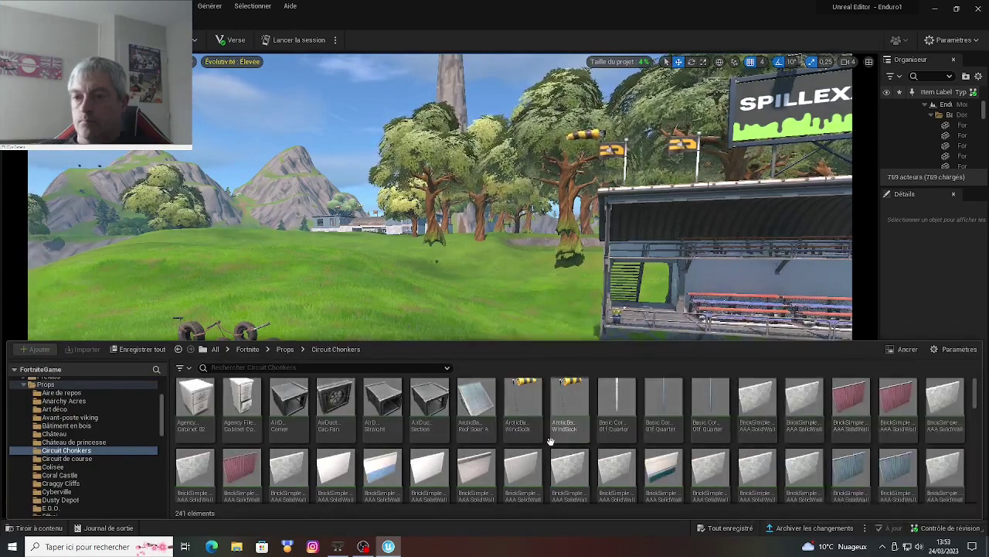
Scroll the Circuit Chonkers assets and select the GarbageIsland HangingTire 01 B Playset Prop.
{"action": "scroll", "coordinate": [545, 439], "scroll_direction": "down", "scroll_amount": 1}
{"action": "scroll", "coordinate": [545, 439], "scroll_direction": "down", "scroll_amount": 1}
{"action": "scroll", "coordinate": [569, 451], "scroll_direction": "down", "scroll_amount": 2}
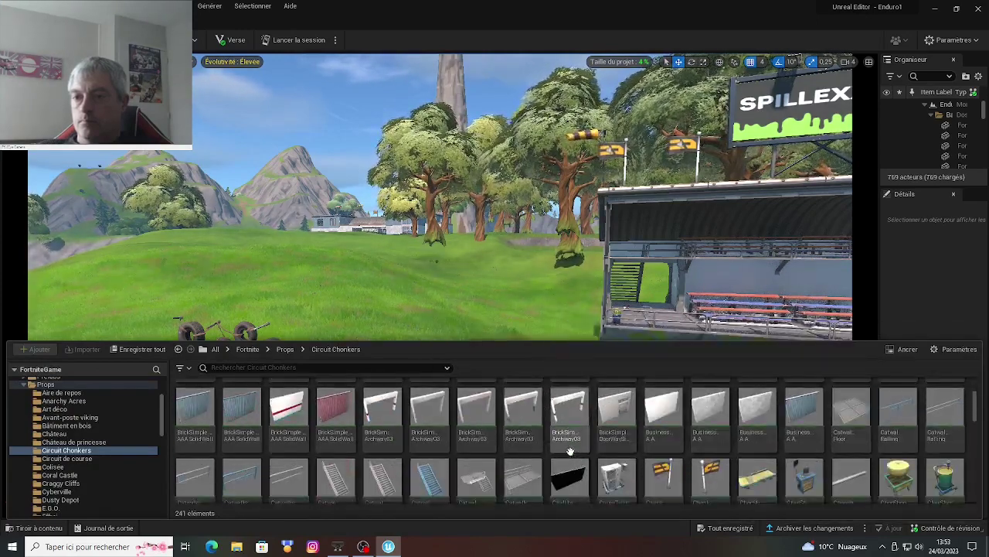
{"action": "scroll", "coordinate": [570, 450], "scroll_direction": "down", "scroll_amount": 2}
{"action": "scroll", "coordinate": [570, 451], "scroll_direction": "down", "scroll_amount": 3}
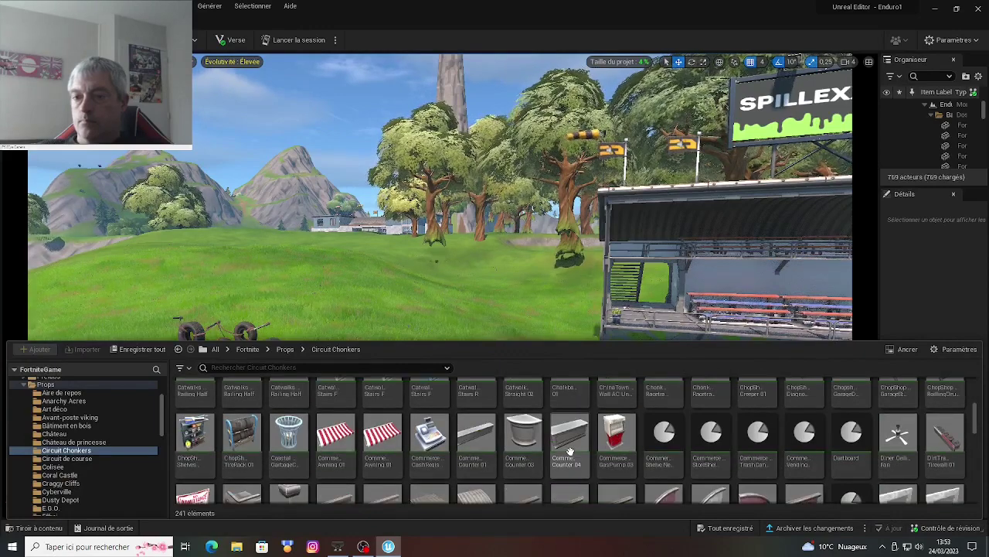
{"action": "scroll", "coordinate": [570, 450], "scroll_direction": "down", "scroll_amount": 3}
{"action": "scroll", "coordinate": [569, 451], "scroll_direction": "down", "scroll_amount": 3}
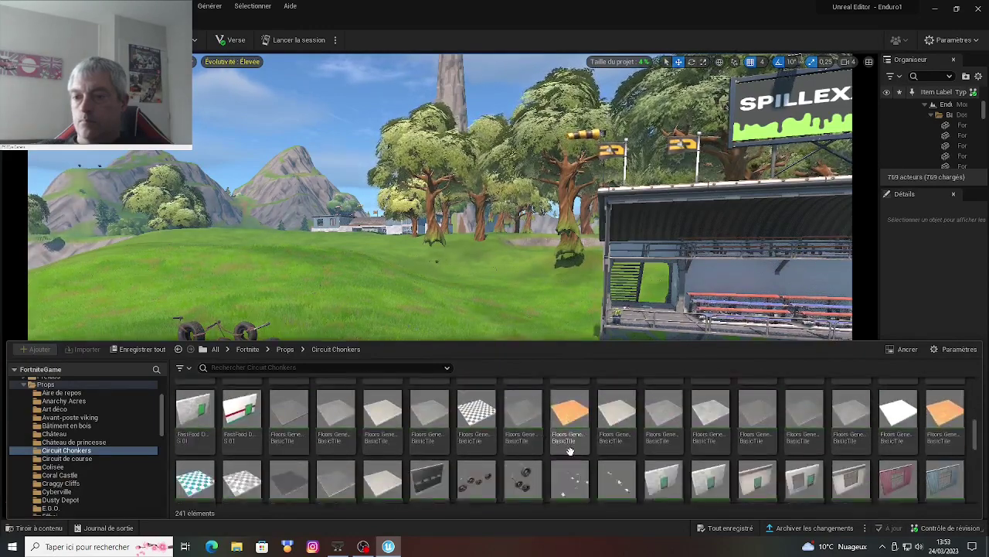
{"action": "scroll", "coordinate": [570, 451], "scroll_direction": "down", "scroll_amount": 3}
{"action": "mouse_move", "coordinate": [575, 438]}
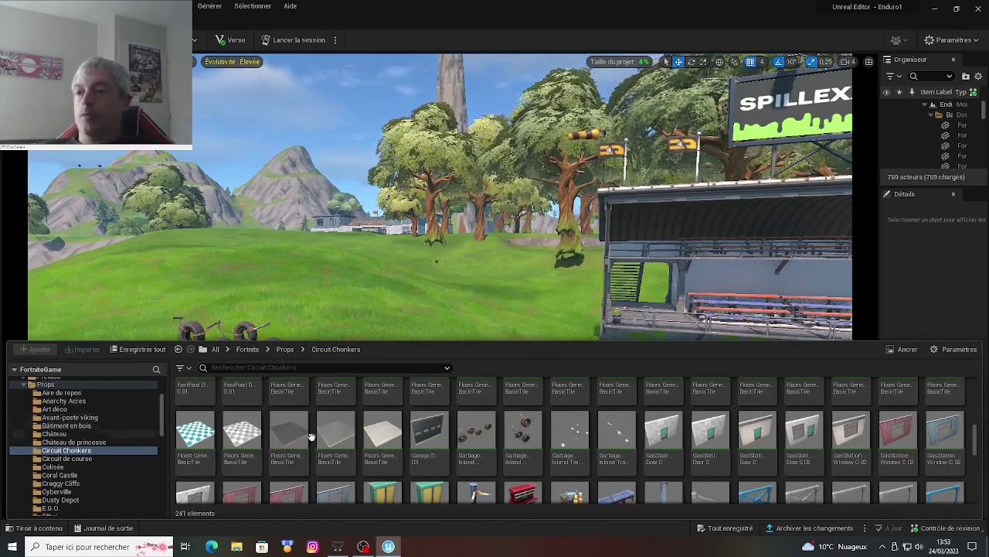
{"action": "left_click", "coordinate": [479, 445]}
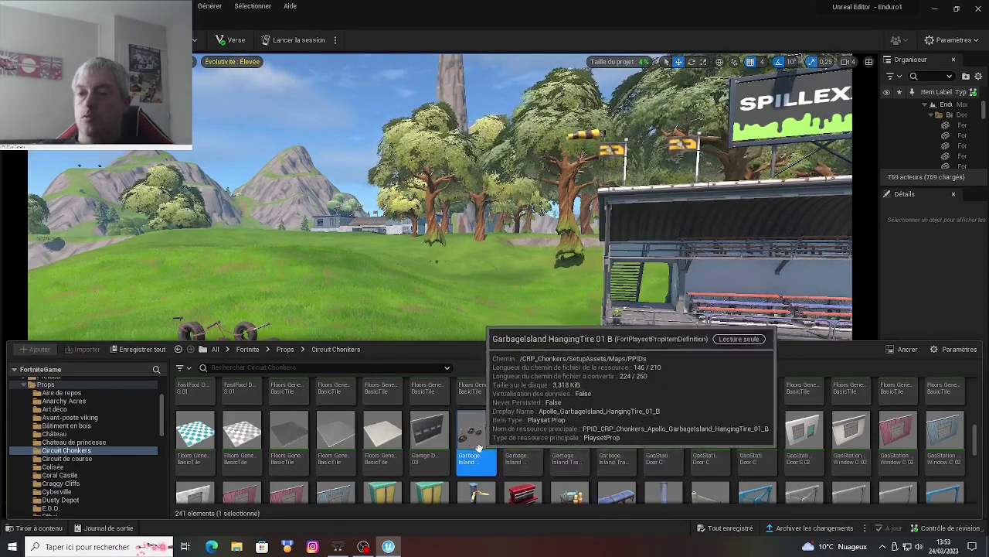
Place the GarbageIsland HangingTire 01 B prop on the meadow near the trees and zoom toward it.
{"action": "left_click_drag", "start_coordinate": [479, 439], "coordinate": [397, 254]}
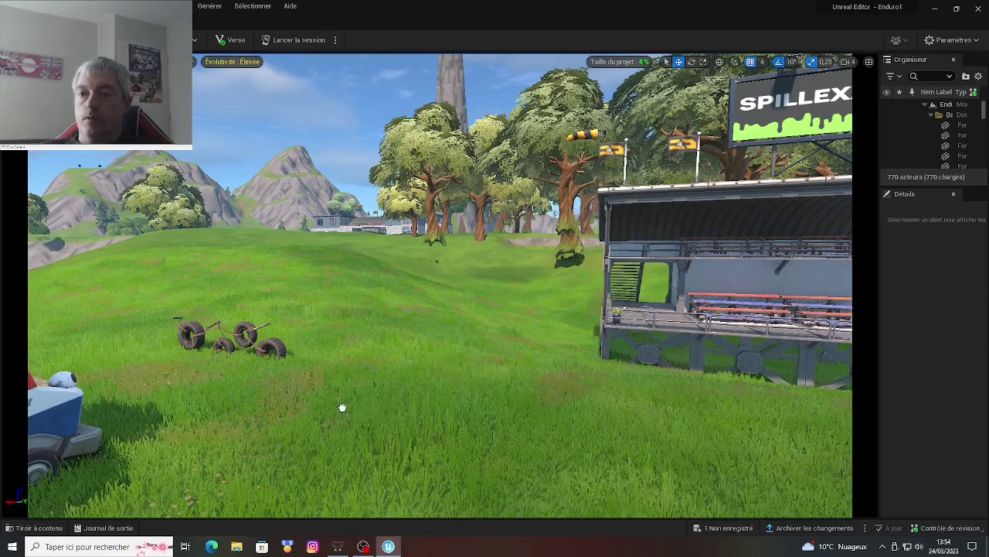
{"action": "left_click", "coordinate": [425, 249]}
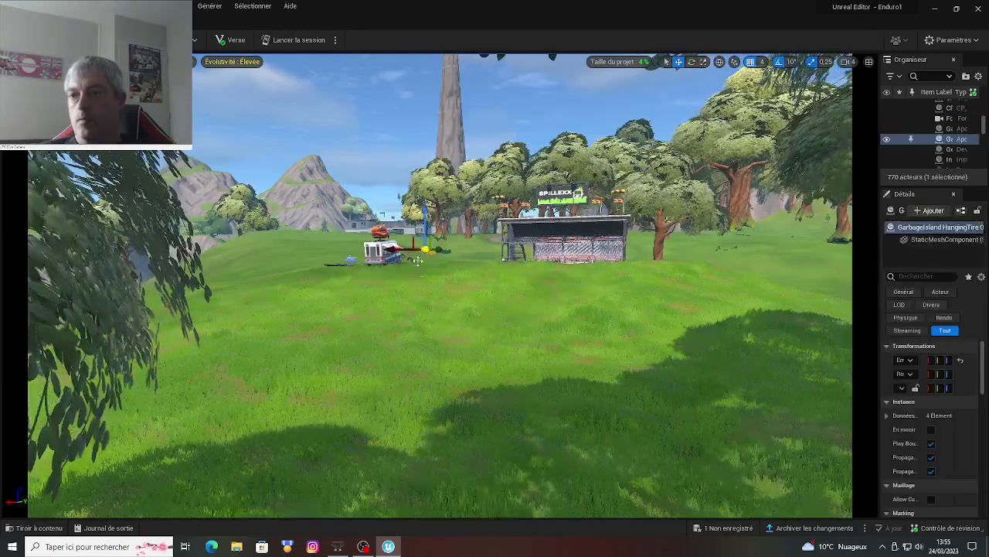
{"action": "left_click_drag", "start_coordinate": [425, 249], "coordinate": [409, 279]}
{"action": "scroll", "coordinate": [405, 281], "scroll_direction": "up", "scroll_amount": 6}
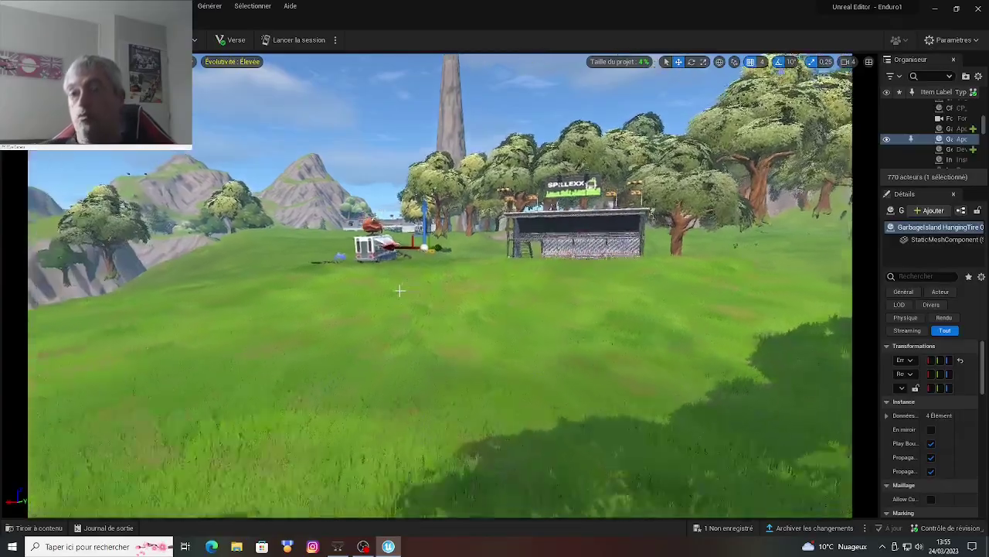
{"action": "scroll", "coordinate": [403, 283], "scroll_direction": "up", "scroll_amount": 2}
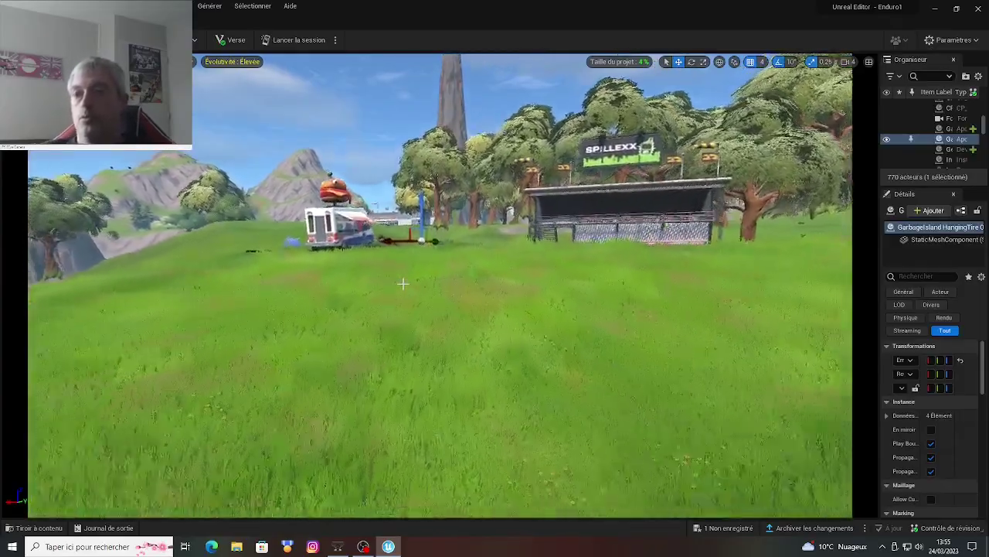
{"action": "scroll", "coordinate": [402, 284], "scroll_direction": "up", "scroll_amount": 2}
{"action": "scroll", "coordinate": [403, 283], "scroll_direction": "up", "scroll_amount": 2}
{"action": "scroll", "coordinate": [403, 283], "scroll_direction": "up", "scroll_amount": 2}
{"action": "scroll", "coordinate": [402, 284], "scroll_direction": "up", "scroll_amount": 2}
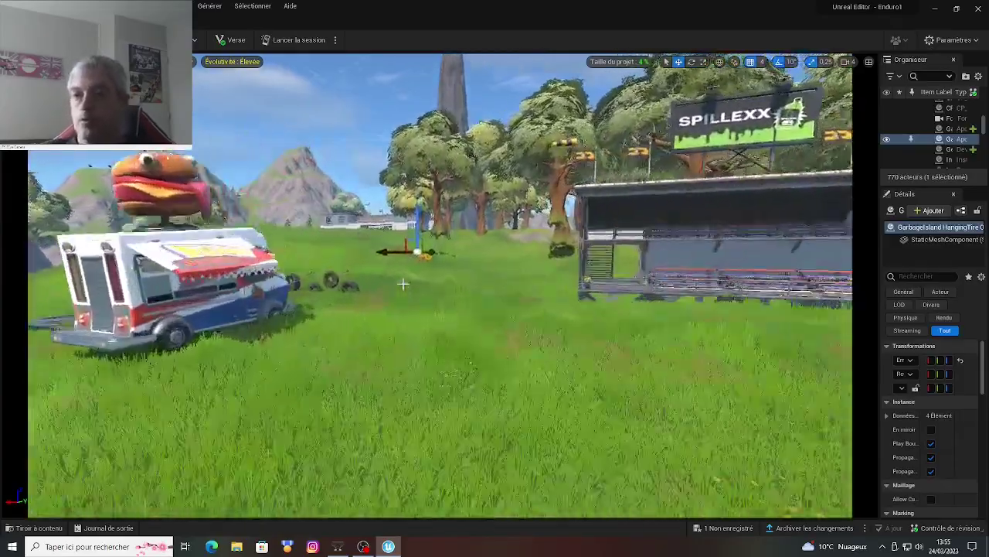
{"action": "scroll", "coordinate": [403, 282], "scroll_direction": "up", "scroll_amount": 2}
{"action": "scroll", "coordinate": [402, 282], "scroll_direction": "up", "scroll_amount": 1}
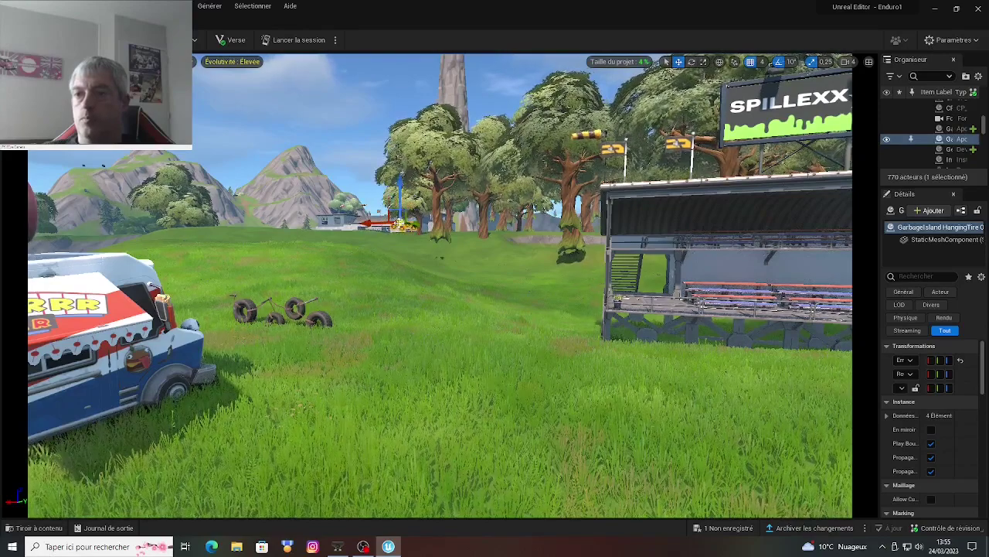
Nudge the hanging tire forward across the grass while pulling the view back.
{"action": "left_click_drag", "start_coordinate": [400, 225], "coordinate": [415, 245]}
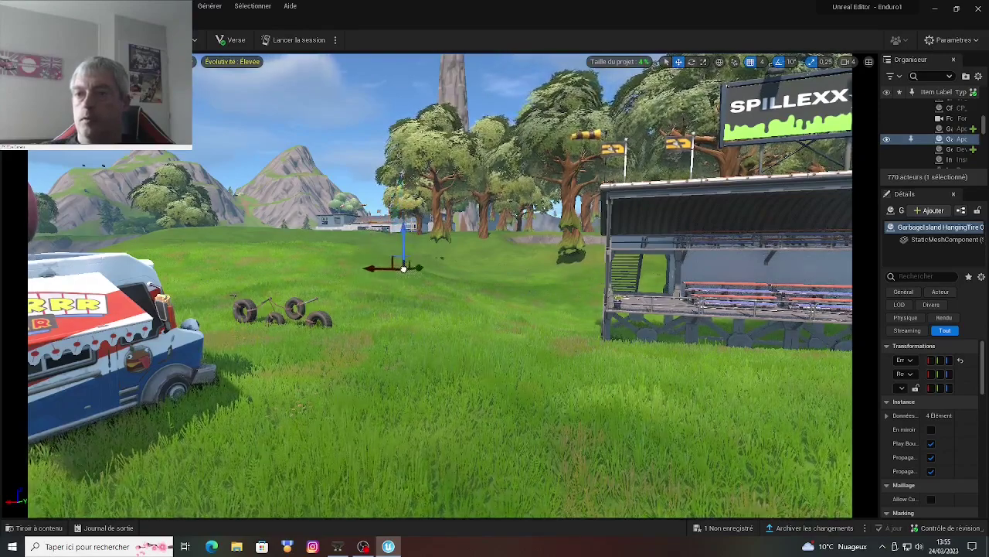
{"action": "key", "text": "Down"}
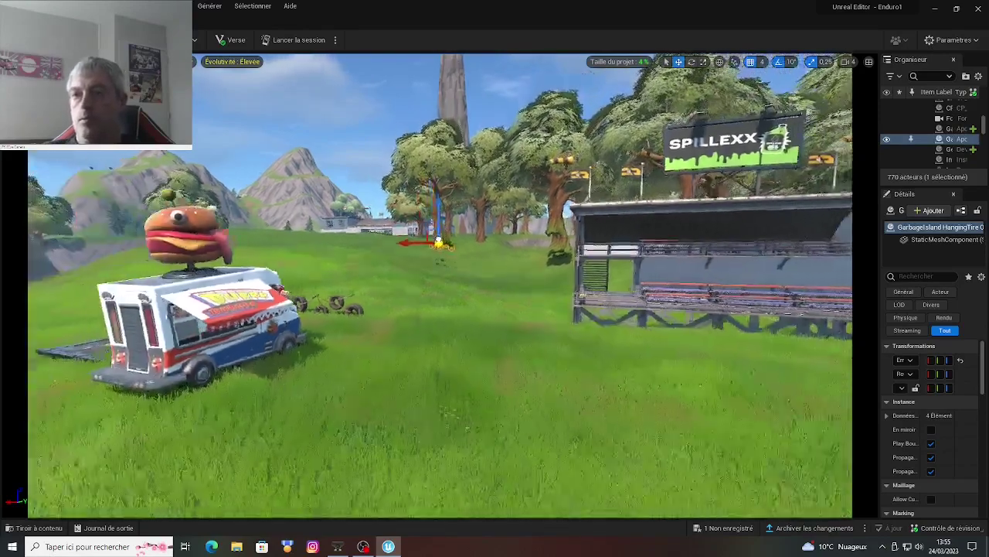
{"action": "key", "text": "Down"}
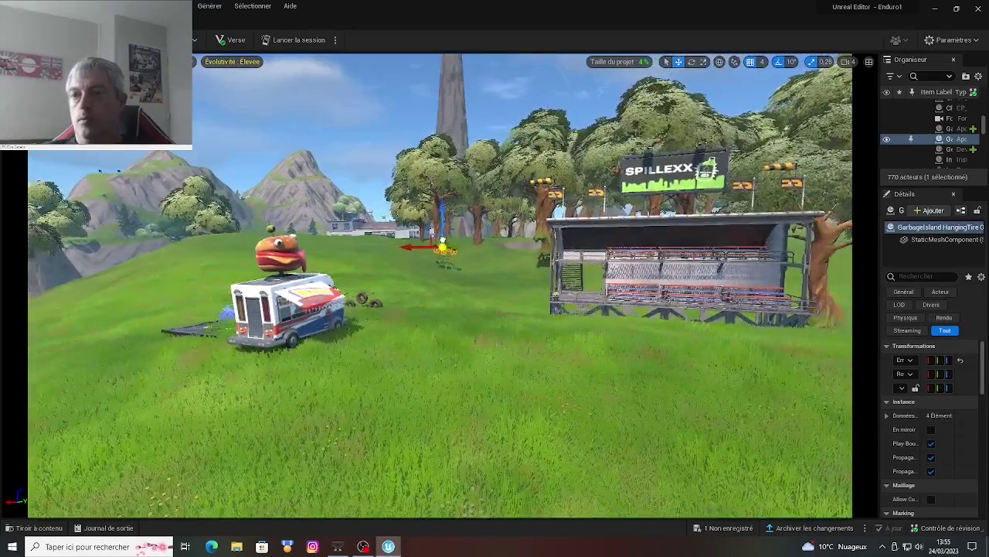
{"action": "mouse_move", "coordinate": [444, 249]}
{"action": "left_mouse_down"}
{"action": "mouse_move", "coordinate": [442, 352]}
{"action": "mouse_move", "coordinate": [439, 276]}
{"action": "left_mouse_up"}
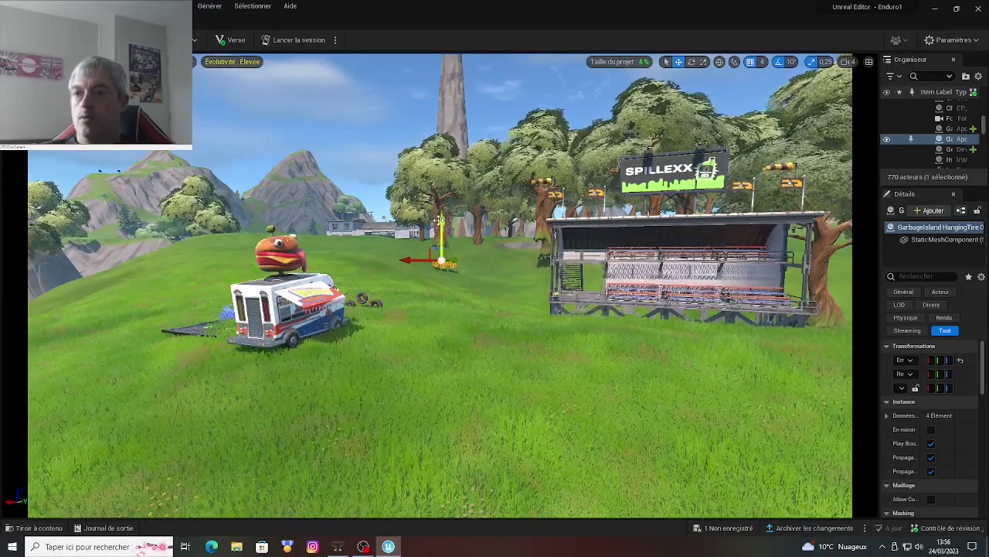
Pick out the Red Alder tree beside the tire and zoom in toward it.
{"action": "left_click", "coordinate": [445, 223]}
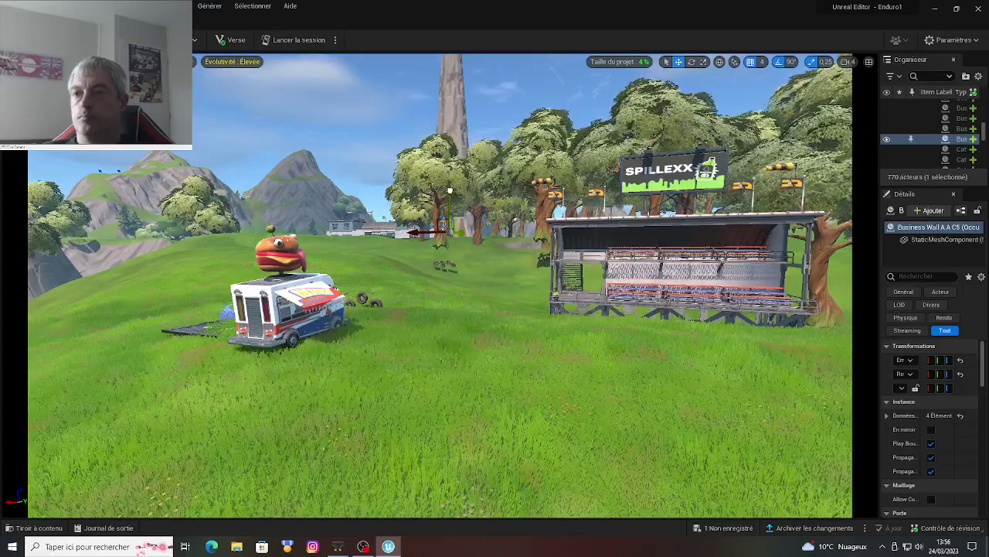
{"action": "left_click", "coordinate": [449, 190]}
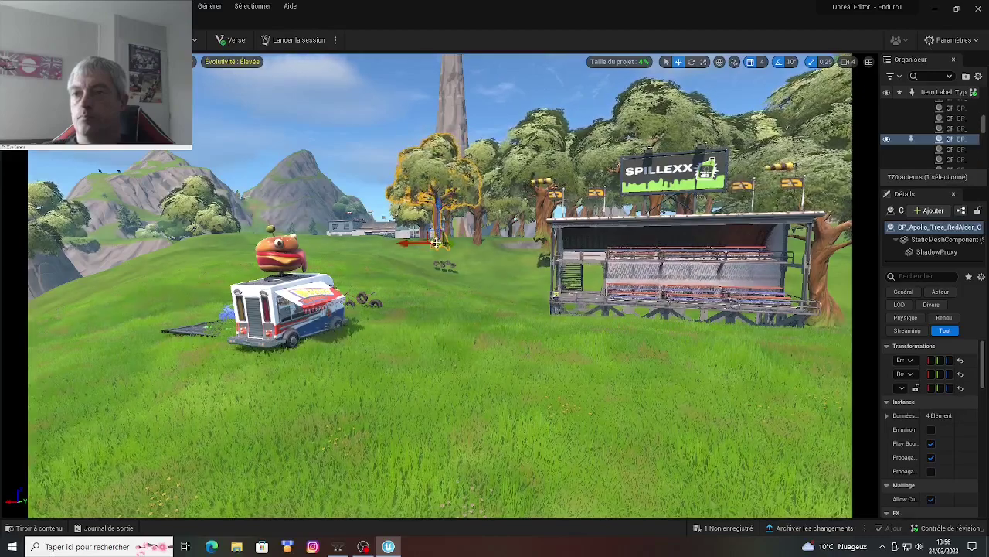
{"action": "left_click", "coordinate": [458, 287]}
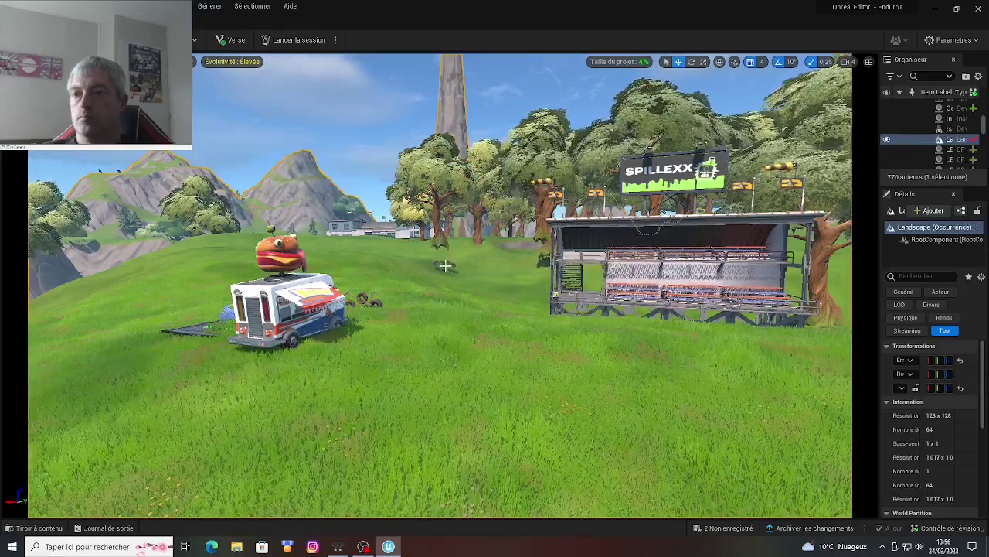
{"action": "scroll", "coordinate": [448, 252], "scroll_direction": "up", "scroll_amount": 2}
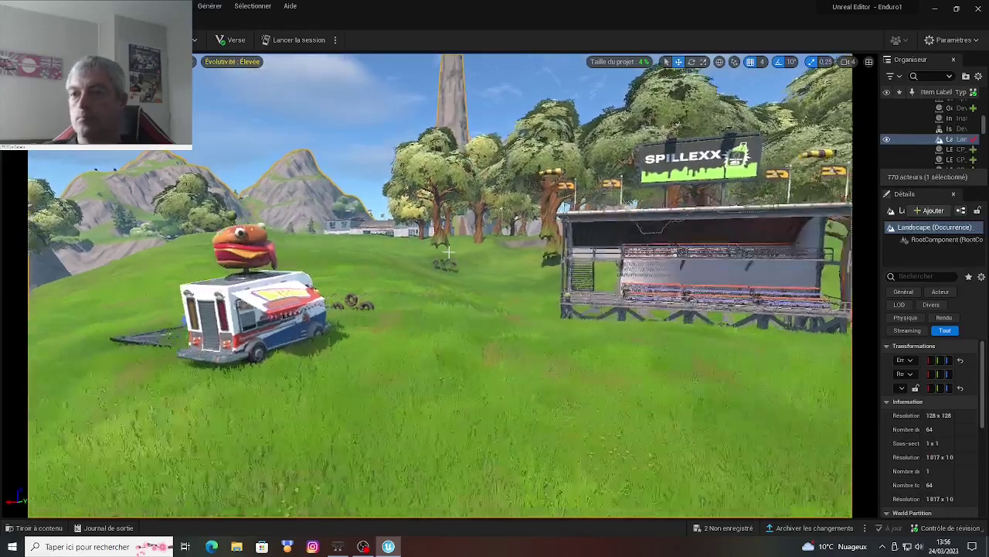
{"action": "scroll", "coordinate": [448, 252], "scroll_direction": "up", "scroll_amount": 2}
{"action": "scroll", "coordinate": [448, 252], "scroll_direction": "up", "scroll_amount": 2}
{"action": "scroll", "coordinate": [449, 252], "scroll_direction": "up", "scroll_amount": 2}
{"action": "scroll", "coordinate": [448, 252], "scroll_direction": "up", "scroll_amount": 2}
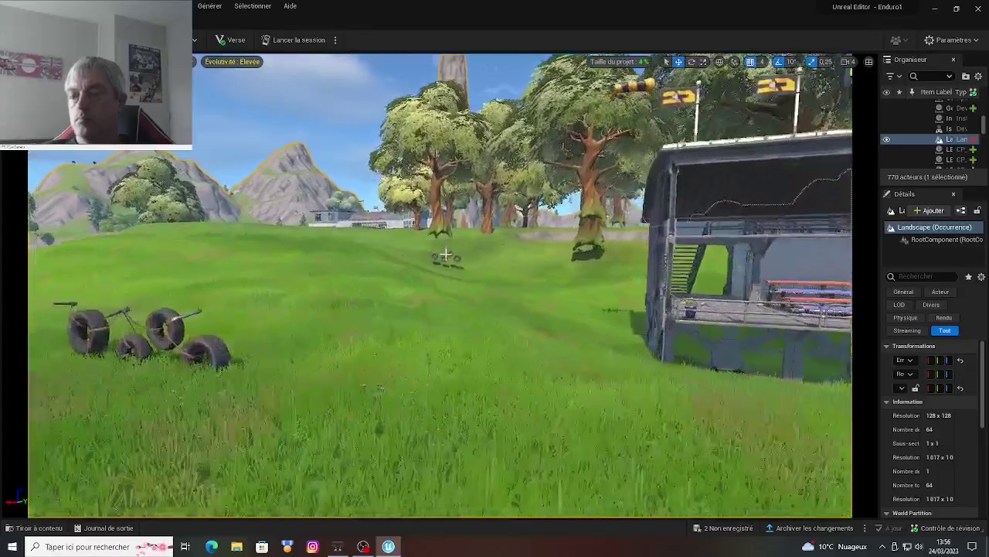
{"action": "scroll", "coordinate": [446, 253], "scroll_direction": "up", "scroll_amount": 2}
{"action": "scroll", "coordinate": [446, 253], "scroll_direction": "up", "scroll_amount": 2}
{"action": "scroll", "coordinate": [446, 254], "scroll_direction": "up", "scroll_amount": 2}
{"action": "scroll", "coordinate": [446, 253], "scroll_direction": "up", "scroll_amount": 2}
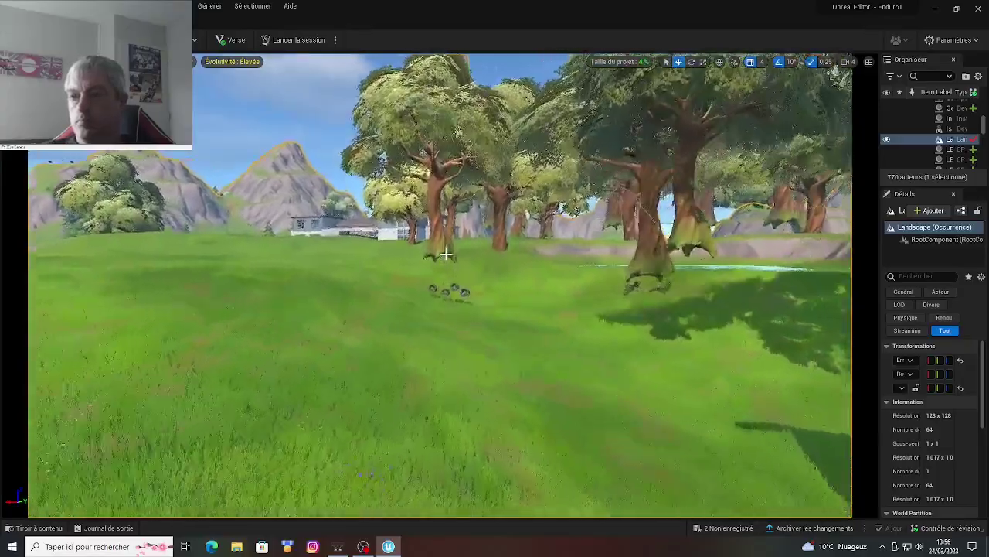
{"action": "scroll", "coordinate": [446, 253], "scroll_direction": "up", "scroll_amount": 1}
{"action": "scroll", "coordinate": [446, 253], "scroll_direction": "up", "scroll_amount": 2}
{"action": "scroll", "coordinate": [446, 253], "scroll_direction": "up", "scroll_amount": 2}
{"action": "scroll", "coordinate": [433, 251], "scroll_direction": "up", "scroll_amount": 2}
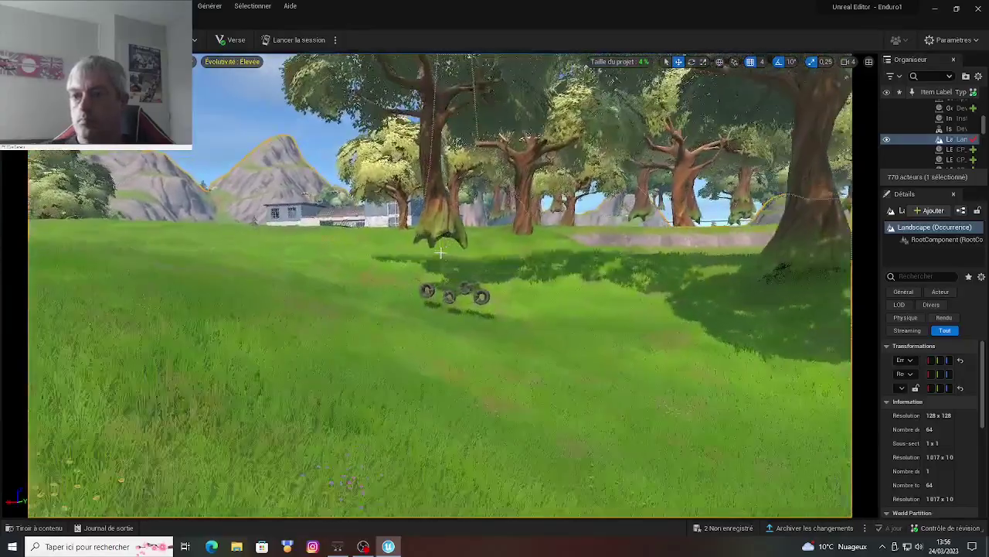
{"action": "scroll", "coordinate": [421, 249], "scroll_direction": "up", "scroll_amount": 2}
{"action": "scroll", "coordinate": [421, 249], "scroll_direction": "up", "scroll_amount": 2}
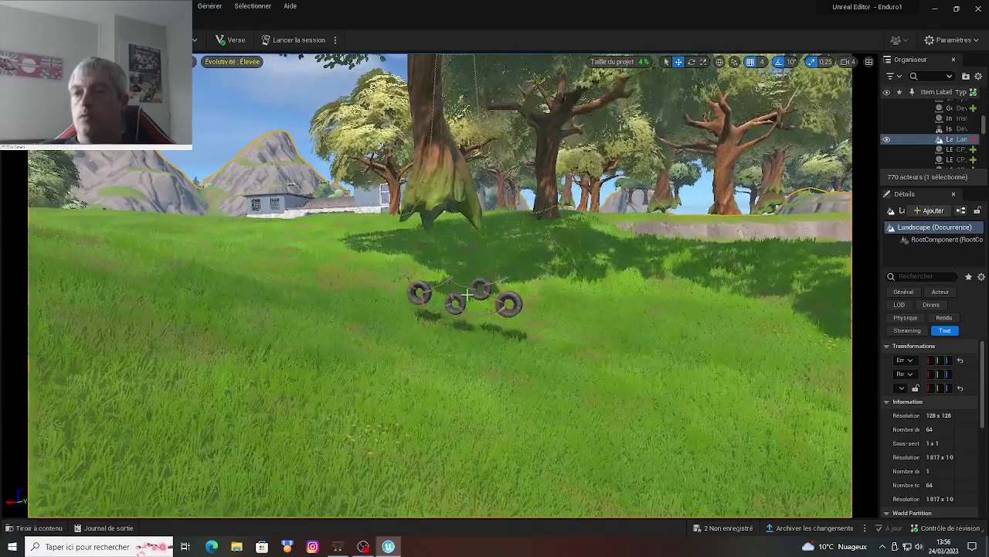
Move the Red Alder tree so the tires dangle from its branch, then orbit around it.
{"action": "left_click", "coordinate": [431, 190]}
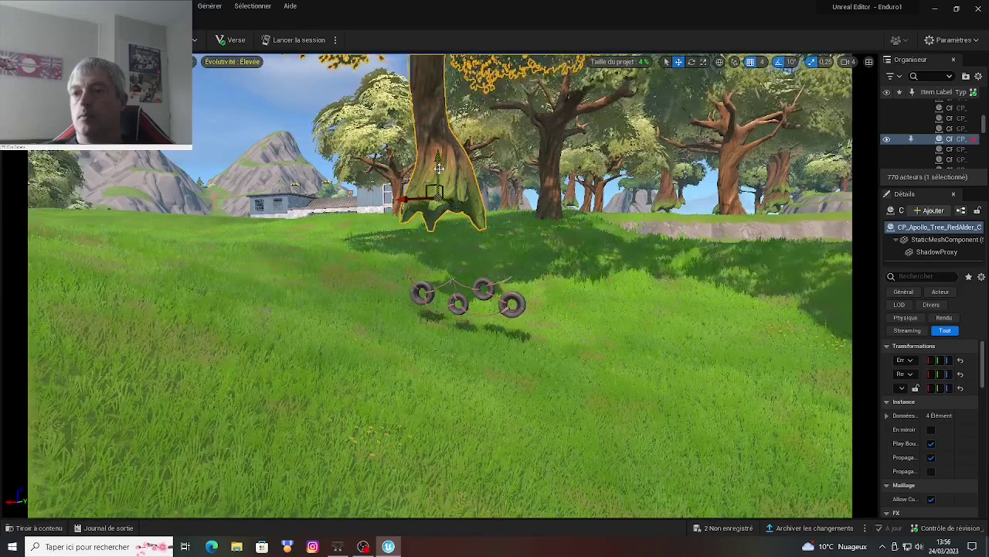
{"action": "left_click_drag", "start_coordinate": [438, 180], "coordinate": [444, 271]}
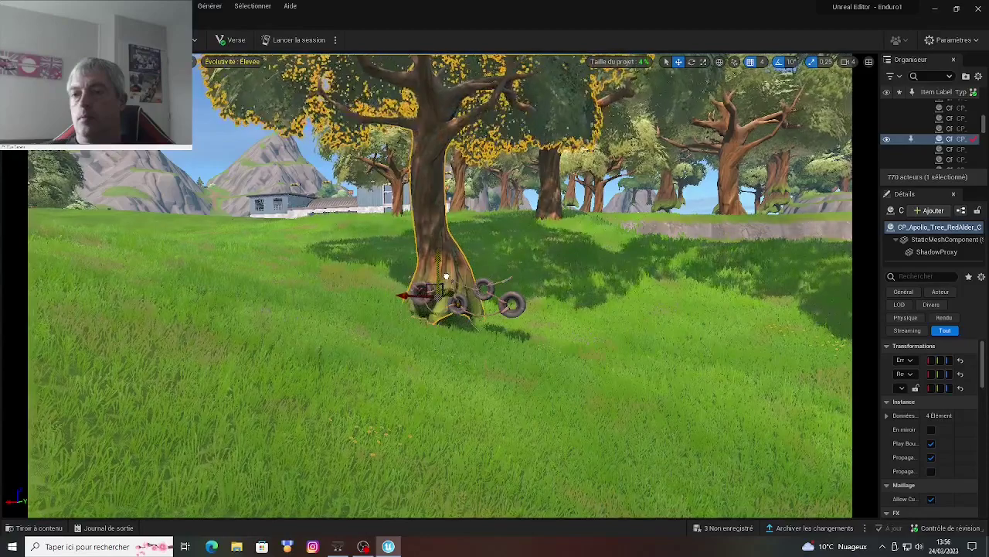
{"action": "left_click", "coordinate": [467, 347]}
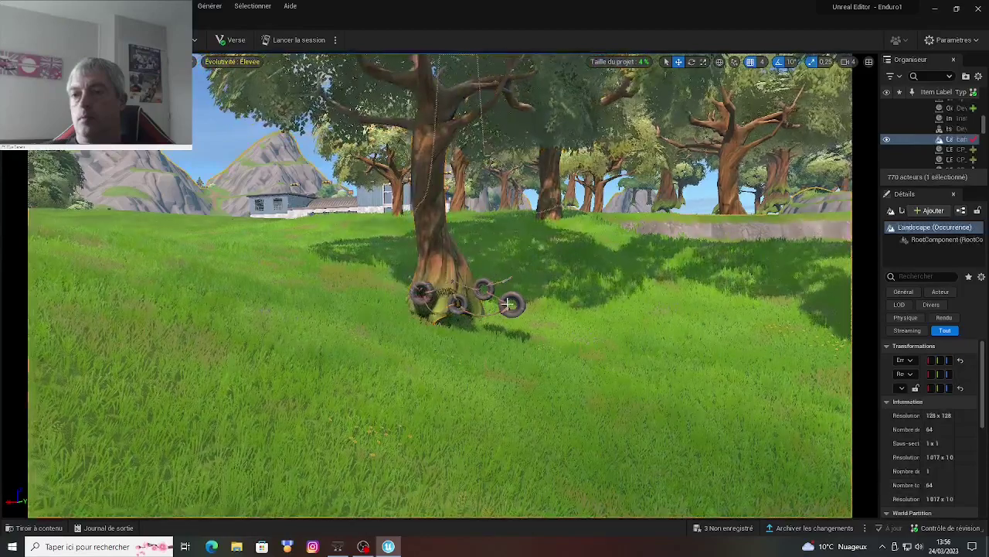
{"action": "middle_click_drag", "start_coordinate": [508, 304], "coordinate": [433, 306]}
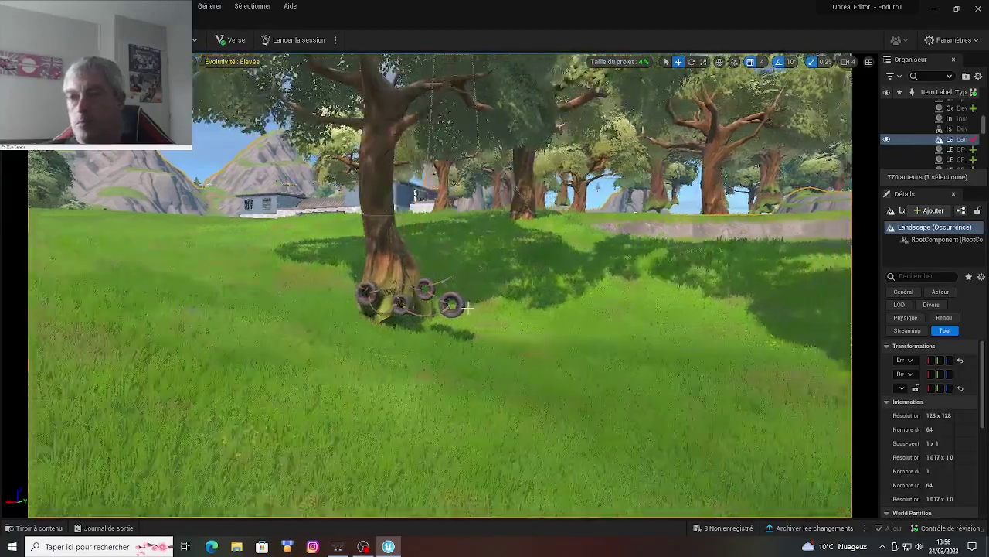
{"action": "left_click_drag", "start_coordinate": [433, 306], "coordinate": [277, 319], "text": "alt"}
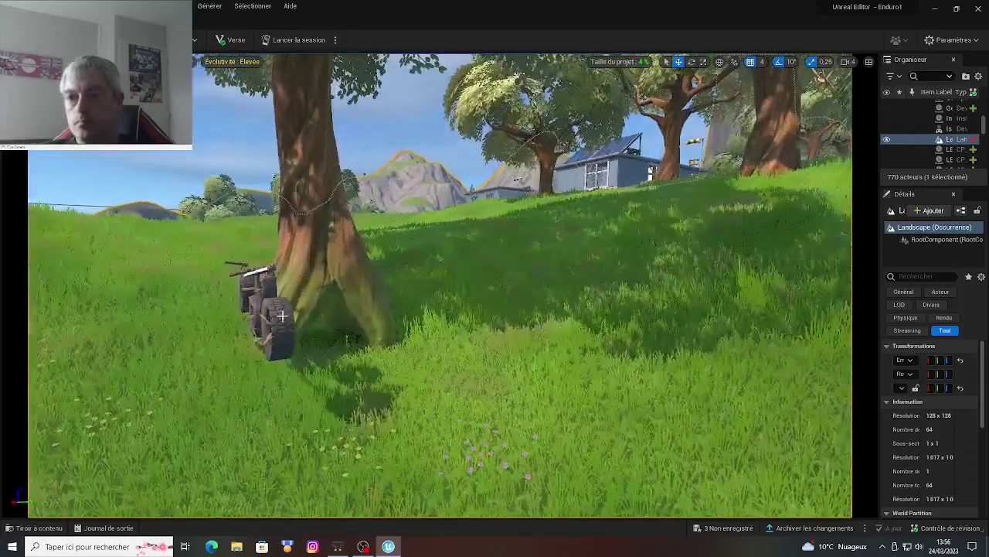
Focus on the hanging tire, slide it left along X and lower it toward the ground.
{"action": "left_click", "coordinate": [277, 319]}
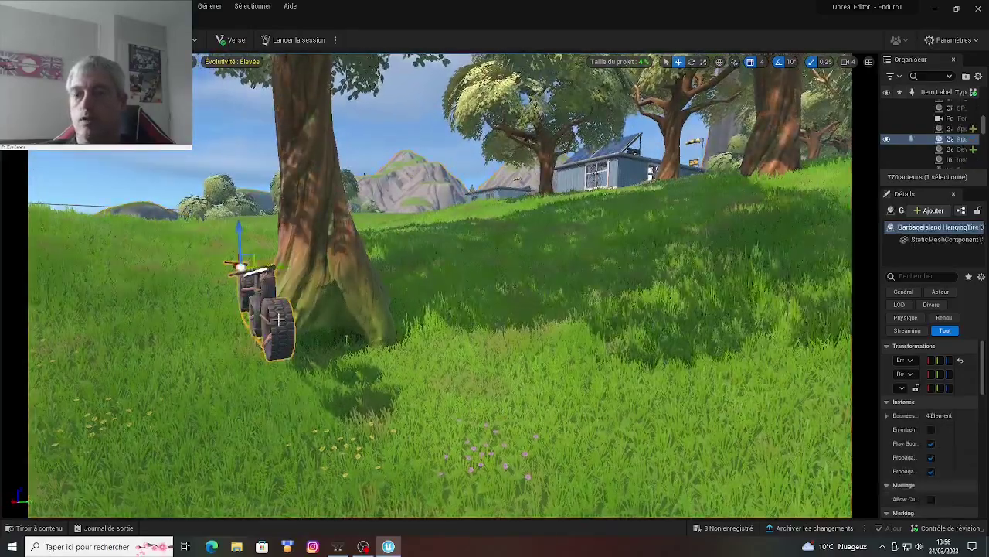
{"action": "left_click_drag", "start_coordinate": [278, 319], "coordinate": [599, 295], "text": "alt"}
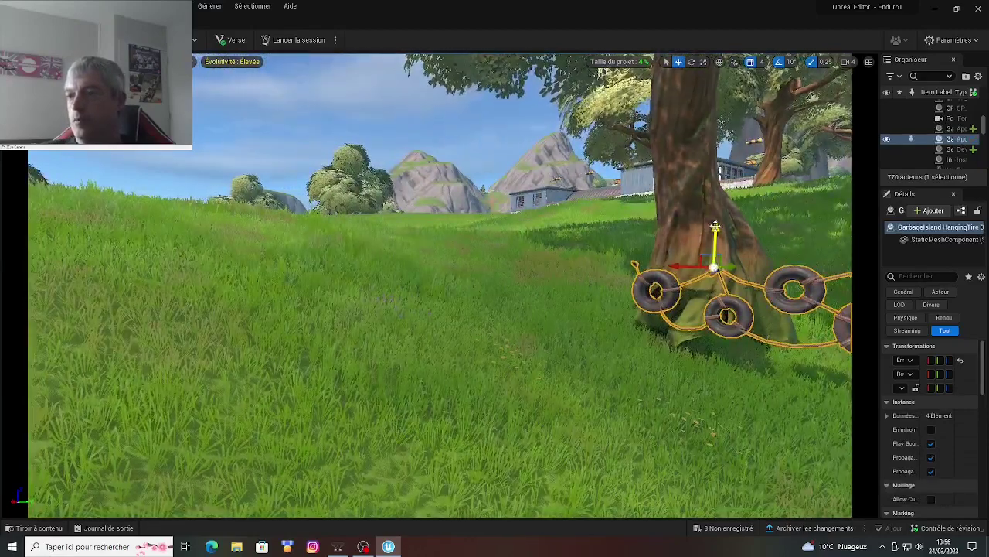
{"action": "left_click_drag", "start_coordinate": [736, 122], "coordinate": [217, 116]}
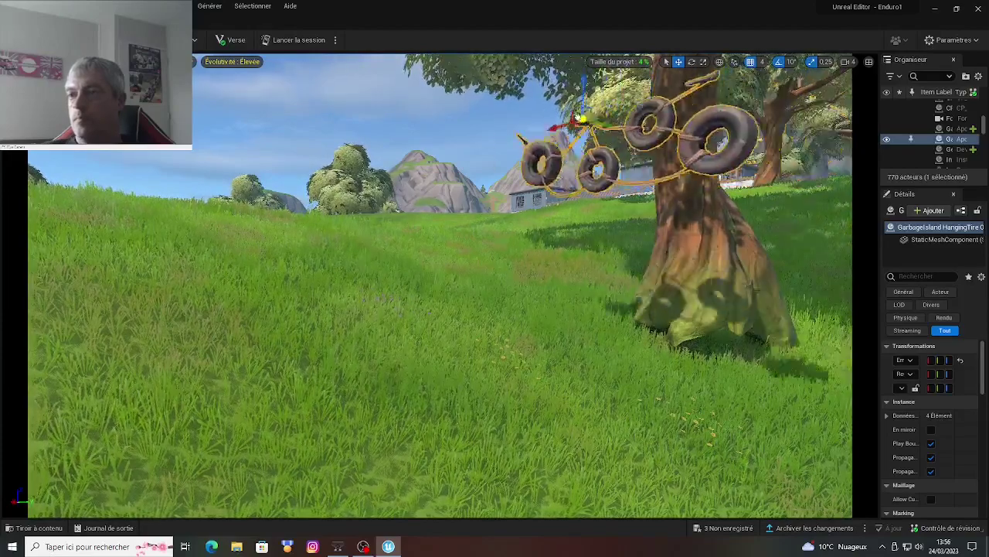
{"action": "mouse_move", "coordinate": [218, 116]}
{"action": "right_mouse_down"}
{"action": "mouse_move", "coordinate": [192, 115]}
{"action": "mouse_move", "coordinate": [469, 19]}
{"action": "right_mouse_up"}
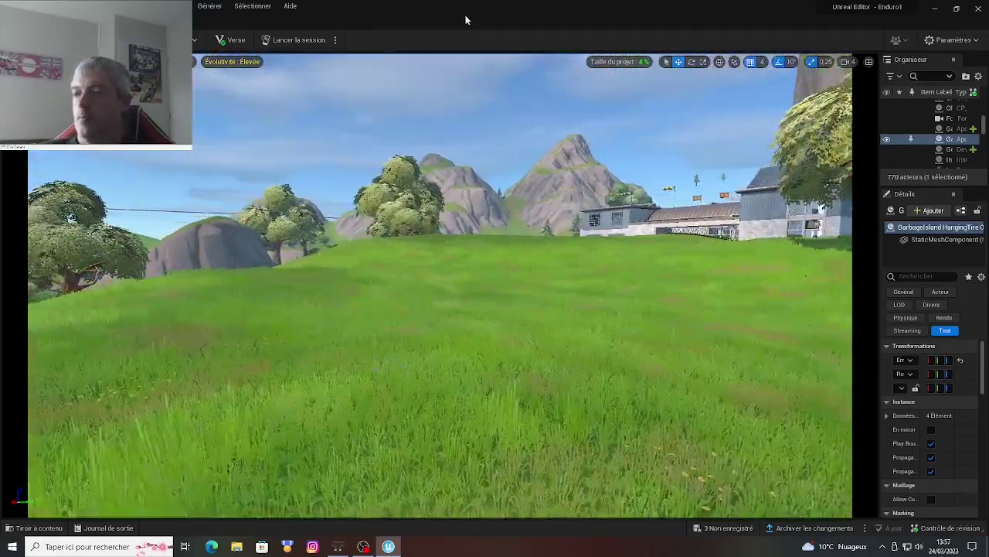
{"action": "key", "text": "f"}
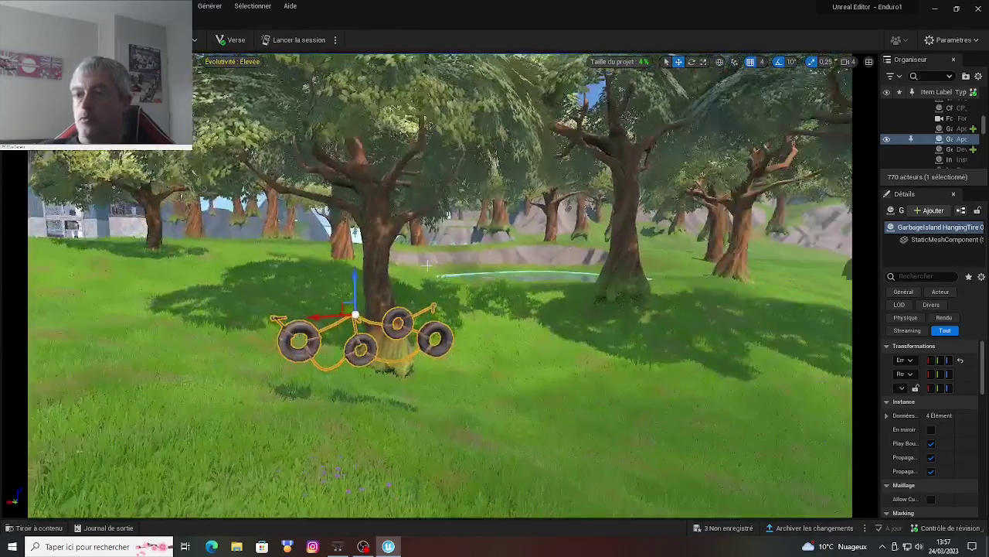
{"action": "left_click_drag", "start_coordinate": [319, 316], "coordinate": [45, 342]}
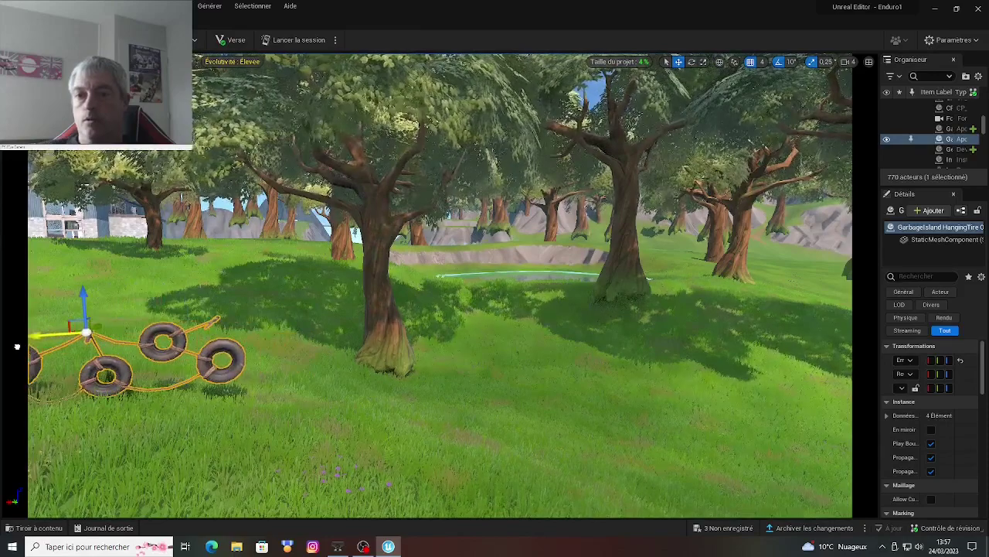
{"action": "key", "text": "f"}
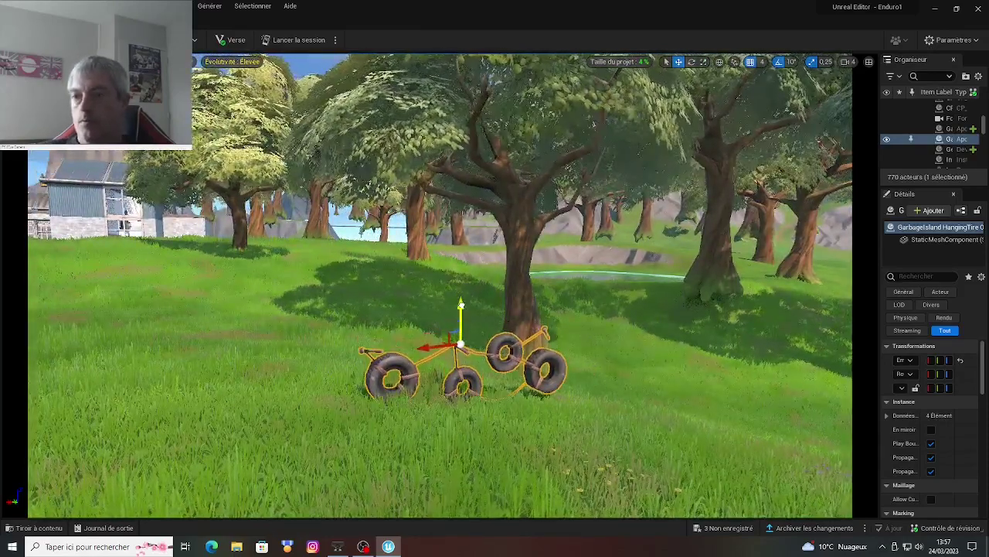
{"action": "mouse_move", "coordinate": [461, 294]}
{"action": "left_mouse_down"}
{"action": "mouse_move", "coordinate": [463, 317]}
{"action": "mouse_move", "coordinate": [463, 294]}
{"action": "mouse_move", "coordinate": [466, 306]}
{"action": "left_mouse_up"}
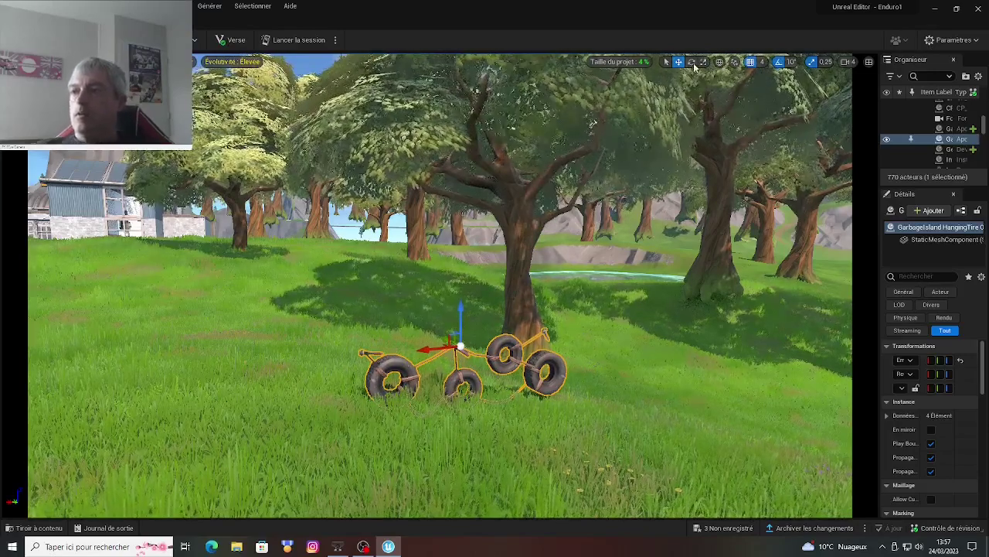
Rotate the hanging tires slightly, lower them a bit more, then deselect them.
{"action": "left_click", "coordinate": [692, 63]}
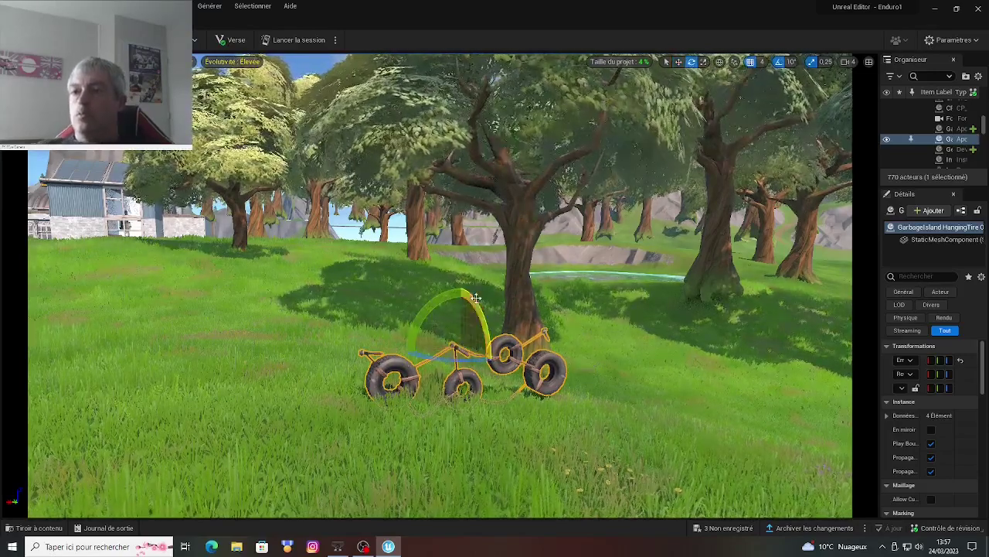
{"action": "mouse_move", "coordinate": [467, 309]}
{"action": "left_mouse_down"}
{"action": "mouse_move", "coordinate": [426, 315]}
{"action": "mouse_move", "coordinate": [408, 346]}
{"action": "mouse_move", "coordinate": [456, 323]}
{"action": "left_mouse_up"}
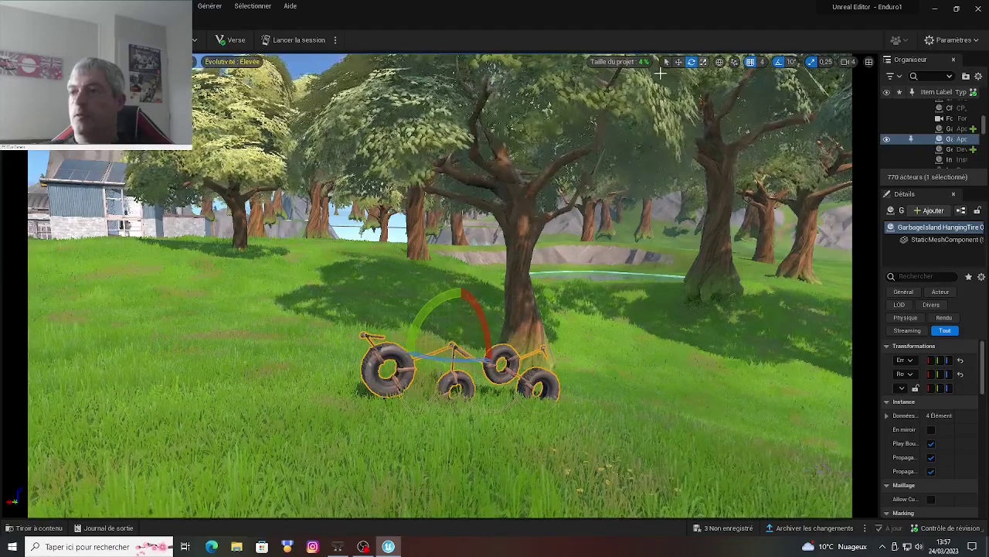
{"action": "left_click", "coordinate": [678, 64]}
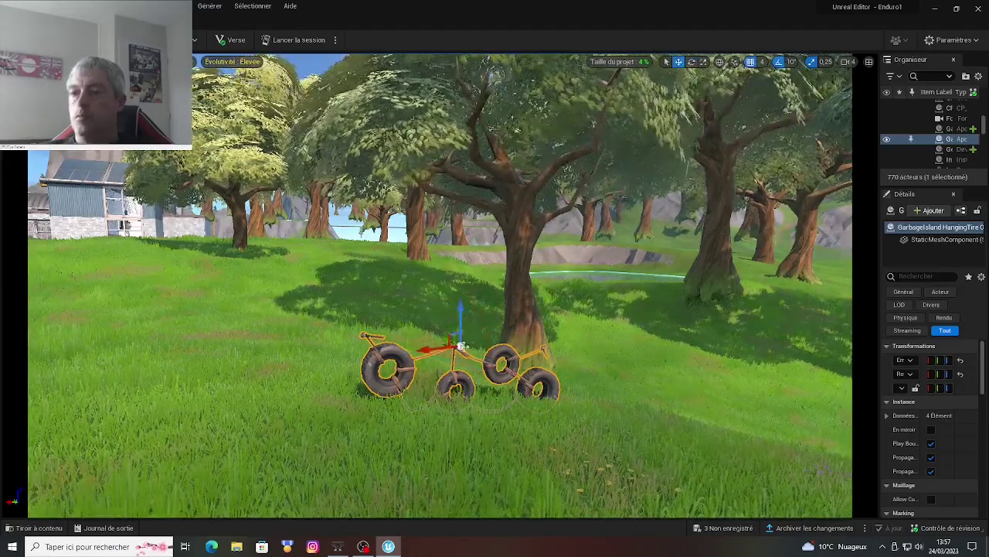
{"action": "left_click_drag", "start_coordinate": [461, 308], "coordinate": [462, 321]}
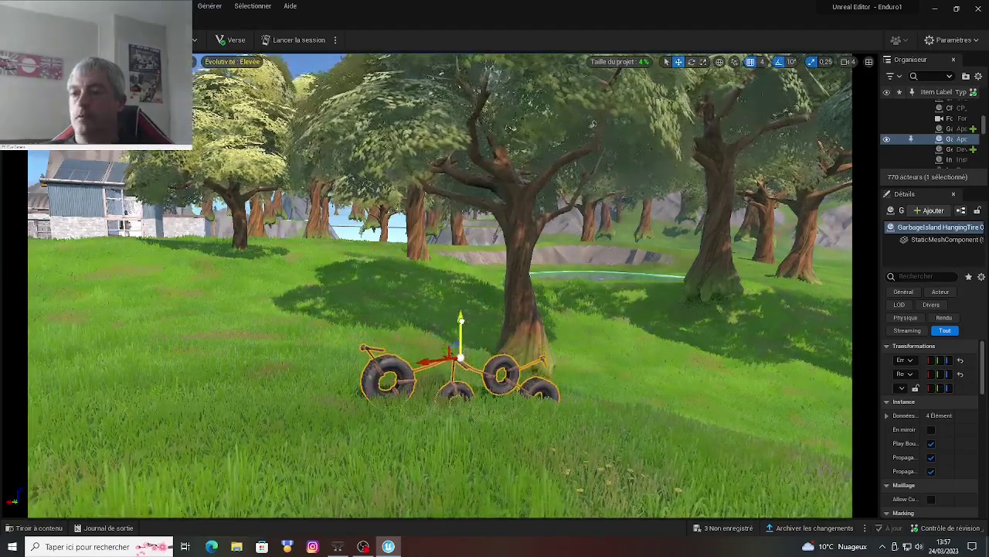
{"action": "left_click", "coordinate": [596, 480]}
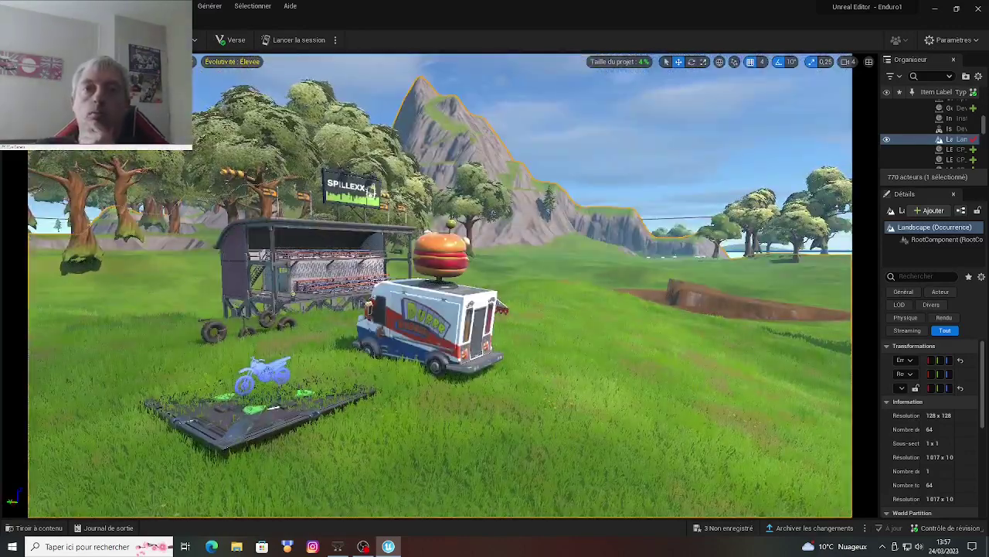
Save everything with Fichier > Tout enregistrer, then launch a live session of the island.
{"action": "left_click", "coordinate": [94, 5]}
{"action": "mouse_move", "coordinate": [43, 6]}
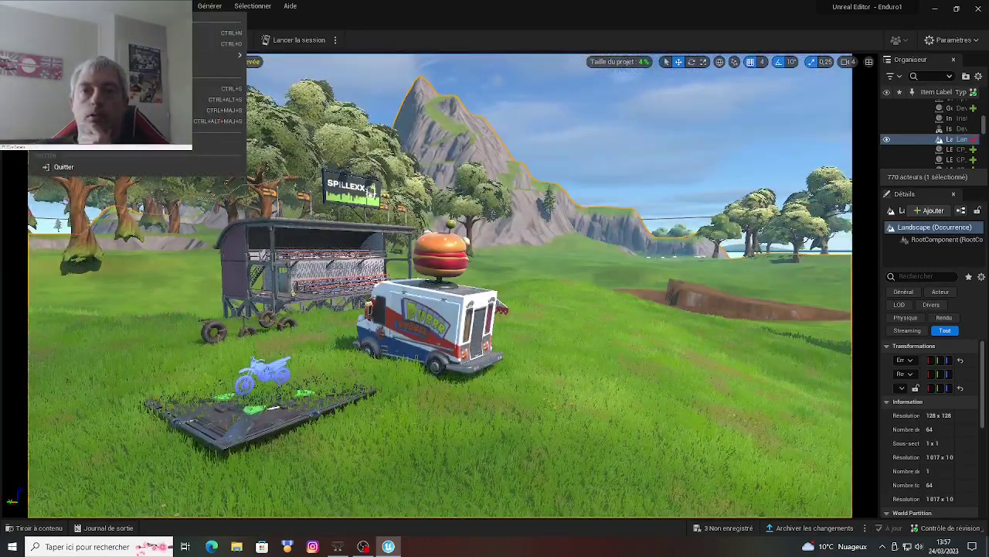
{"action": "left_click", "coordinate": [116, 110]}
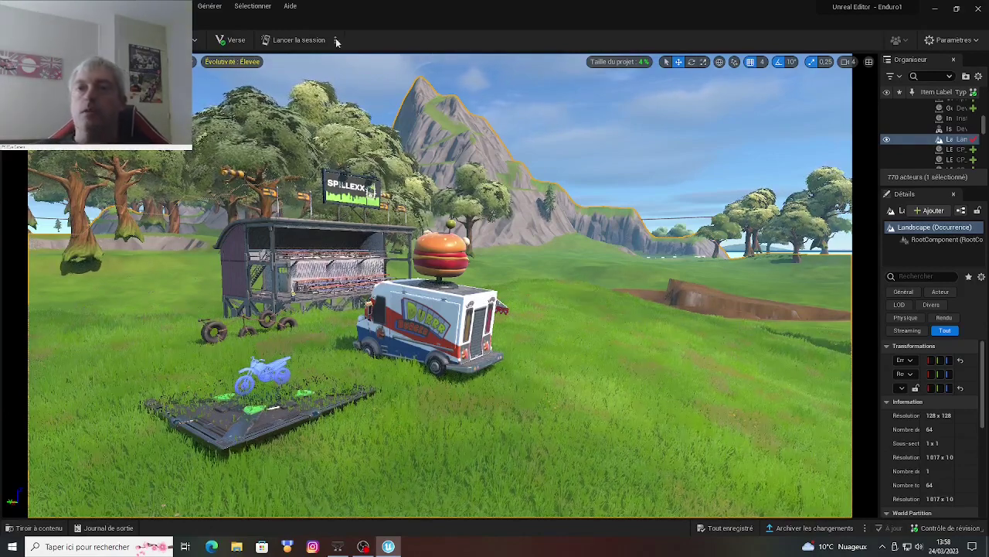
{"action": "left_click", "coordinate": [301, 40]}
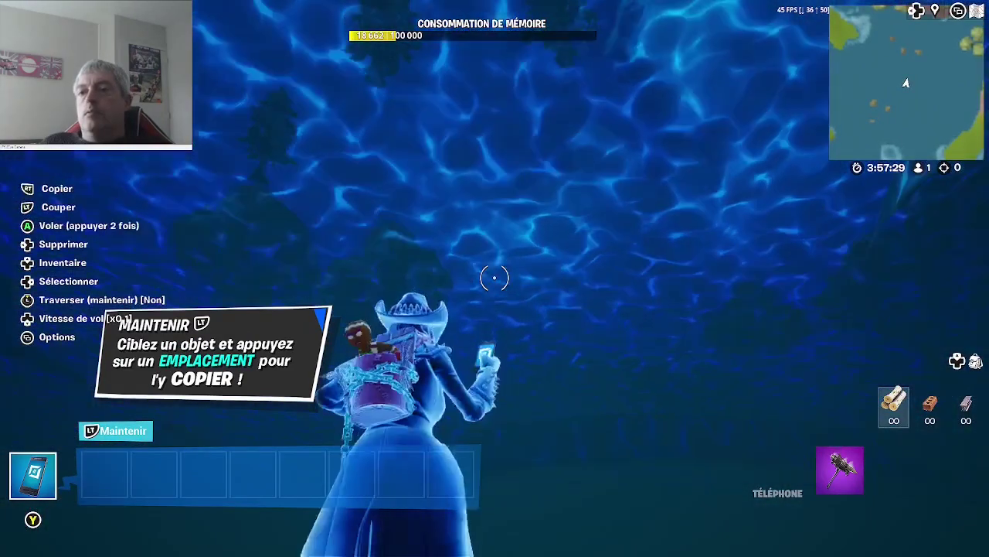
Toggle flying off and back on with the space bar to head for the start pad.
{"action": "key", "text": "space"}
{"action": "key", "text": "space"}
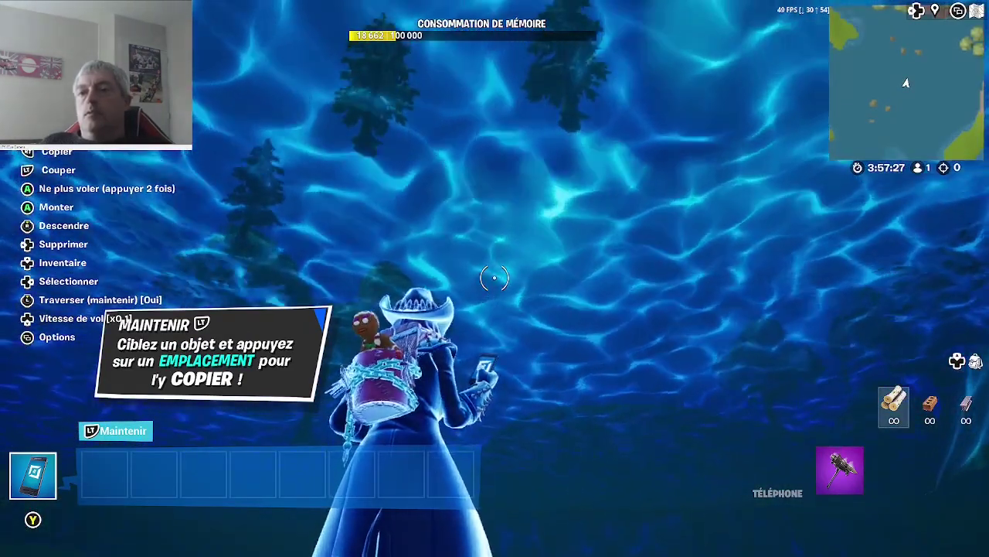
{"action": "key", "text": "space"}
{"action": "key", "text": "space"}
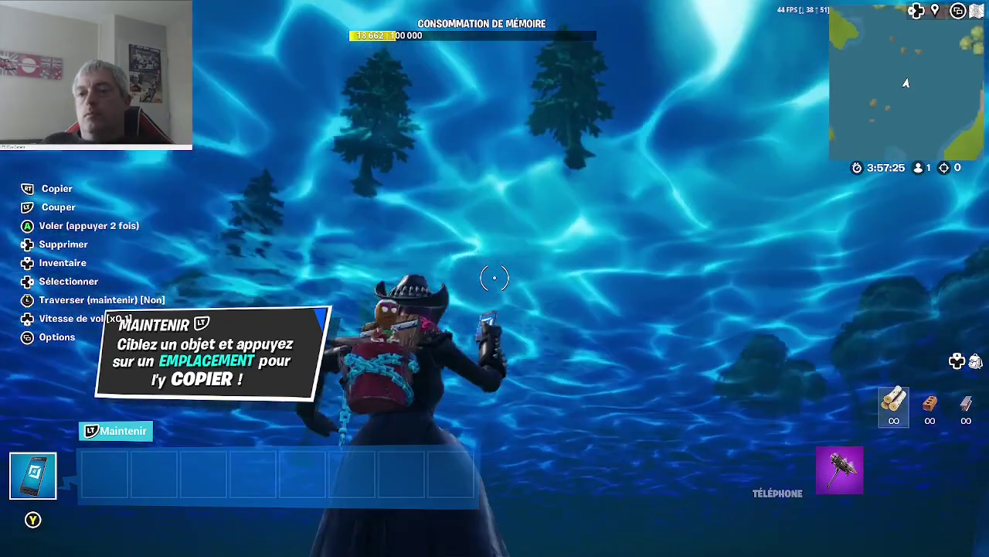
{"action": "key", "text": "space"}
{"action": "key", "text": "space"}
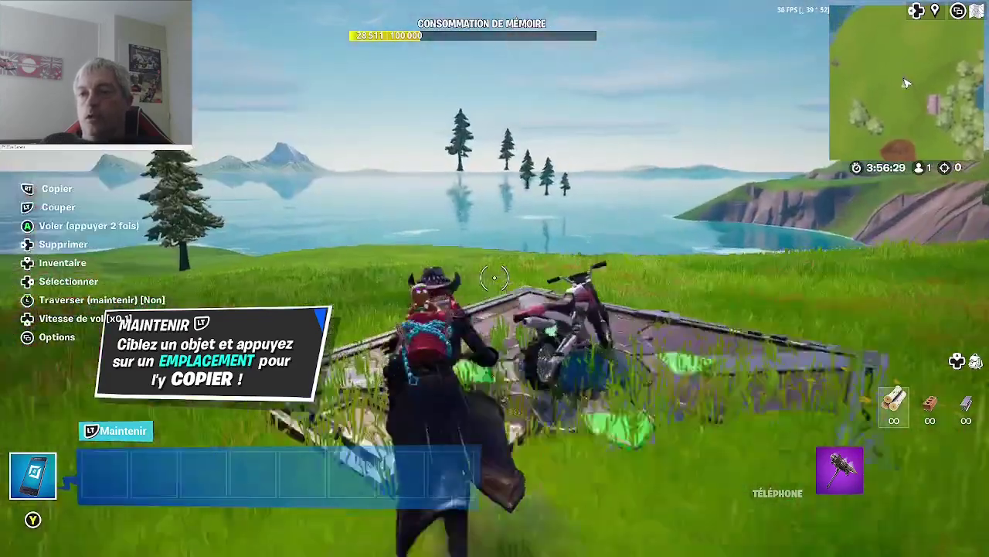
Use E at the start pad to get on the motorbike.
{"action": "key", "text": "e"}
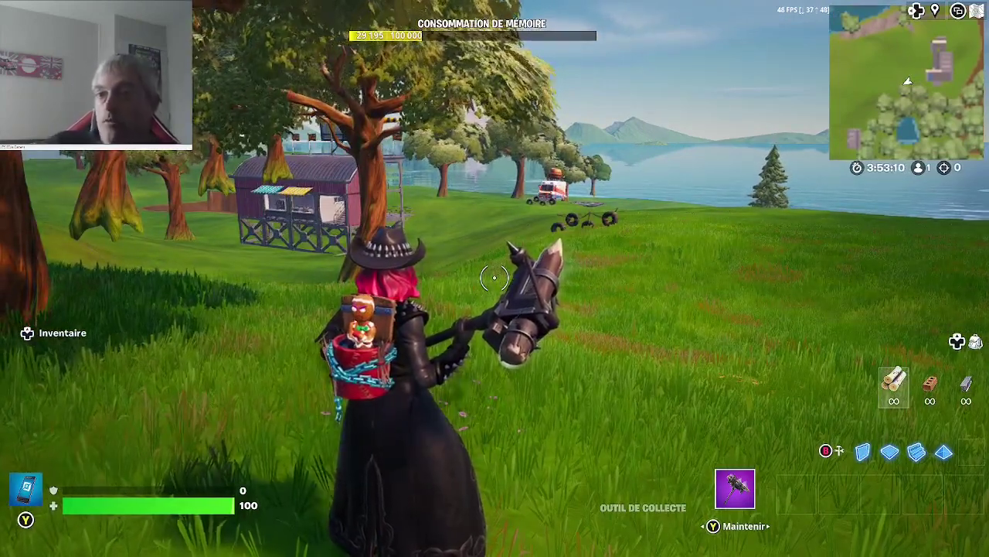
{"action": "mouse_move", "coordinate": [495, 278]}
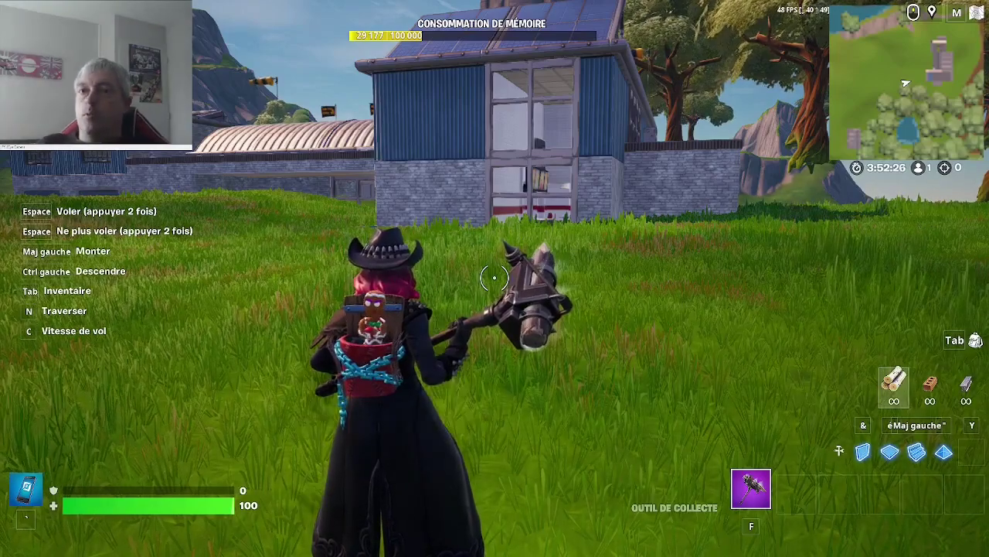
{"action": "key", "text": "w"}
{"action": "key", "text": "w"}
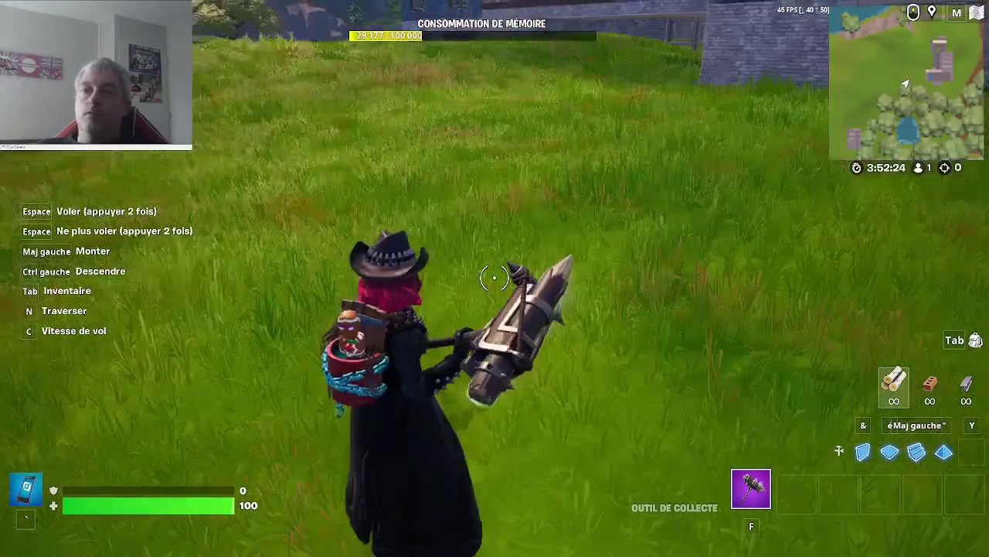